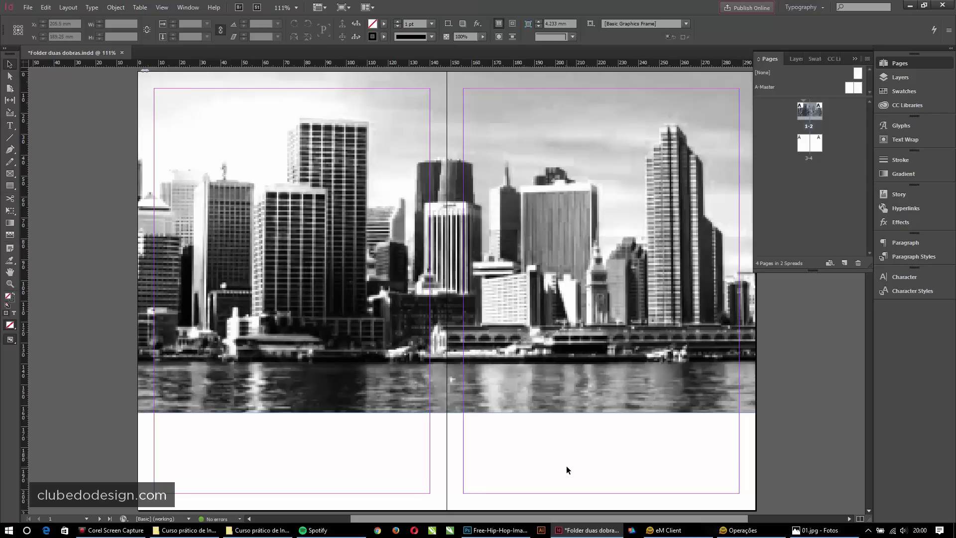
Show the toolbox in a two-column layout
{"action": "left_click", "coordinate": [550, 468]}
{"action": "left_click", "coordinate": [537, 454]}
{"action": "left_click", "coordinate": [538, 455]}
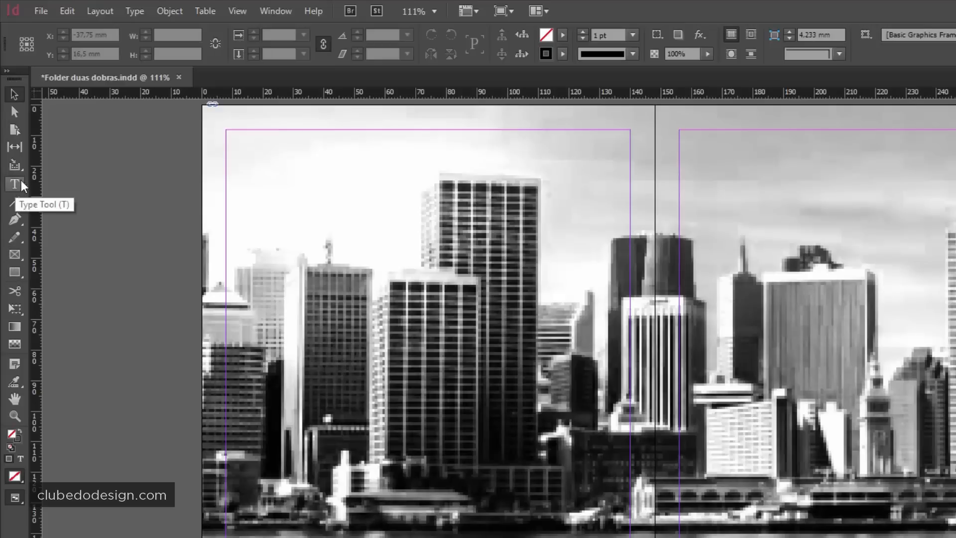
{"action": "left_click", "coordinate": [6, 73]}
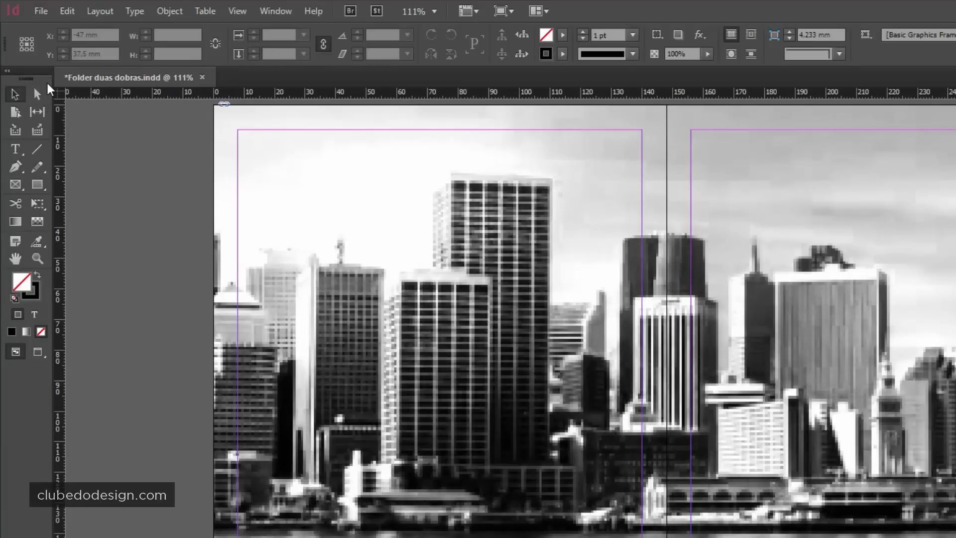
Draw a diagonal line about 169 mm long from the pasteboard across the skyline photo, and undo it
{"action": "left_click", "coordinate": [12, 152]}
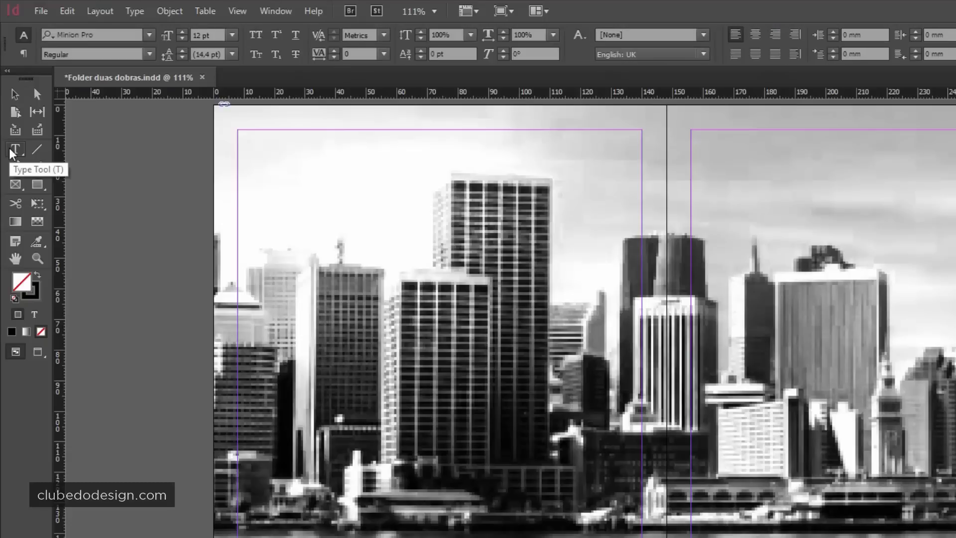
{"action": "left_click", "coordinate": [37, 149]}
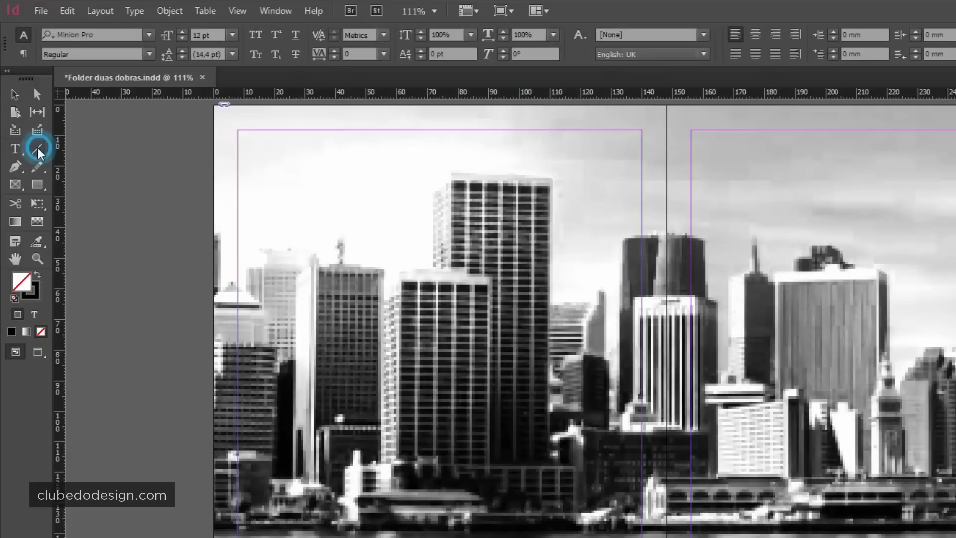
{"action": "left_click", "coordinate": [17, 150]}
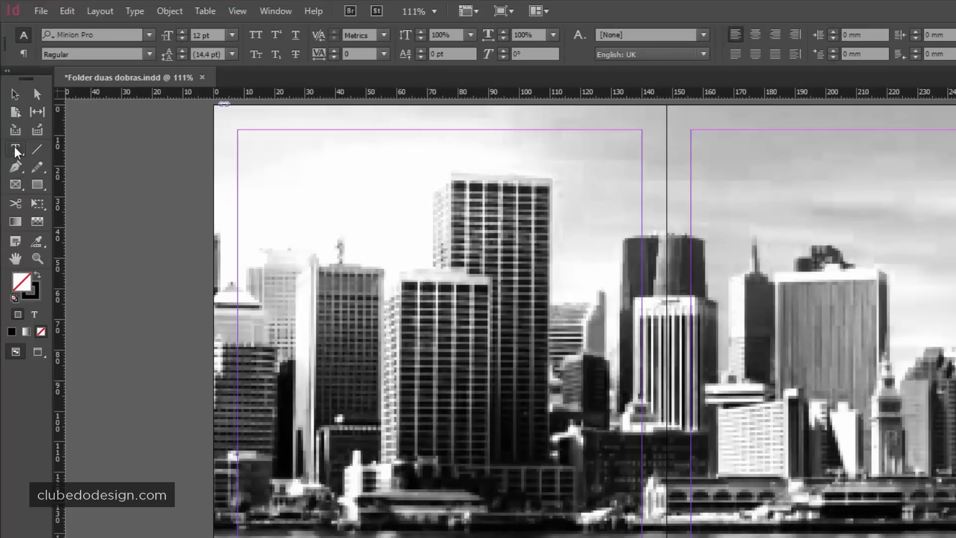
{"action": "left_click", "coordinate": [16, 150]}
{"action": "left_click", "coordinate": [38, 150]}
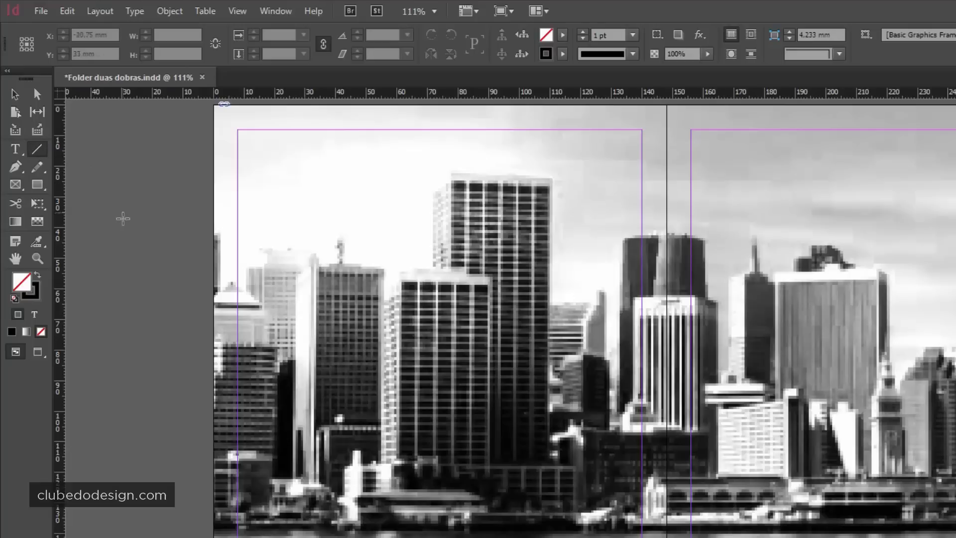
{"action": "mouse_move", "coordinate": [119, 226]}
{"action": "left_mouse_down"}
{"action": "mouse_move", "coordinate": [450, 228]}
{"action": "mouse_move", "coordinate": [550, 498]}
{"action": "mouse_move", "coordinate": [613, 374]}
{"action": "left_mouse_up"}
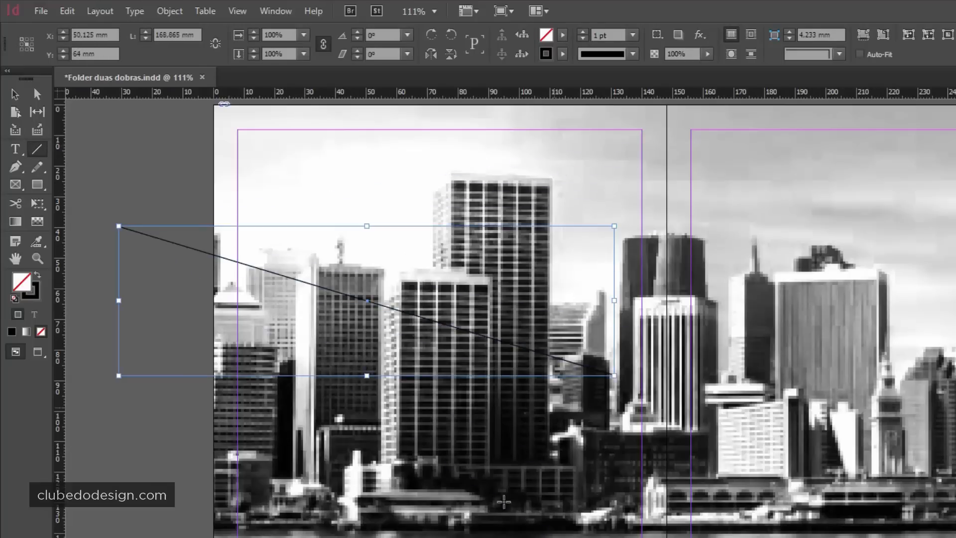
{"action": "key", "text": "ctrl+z"}
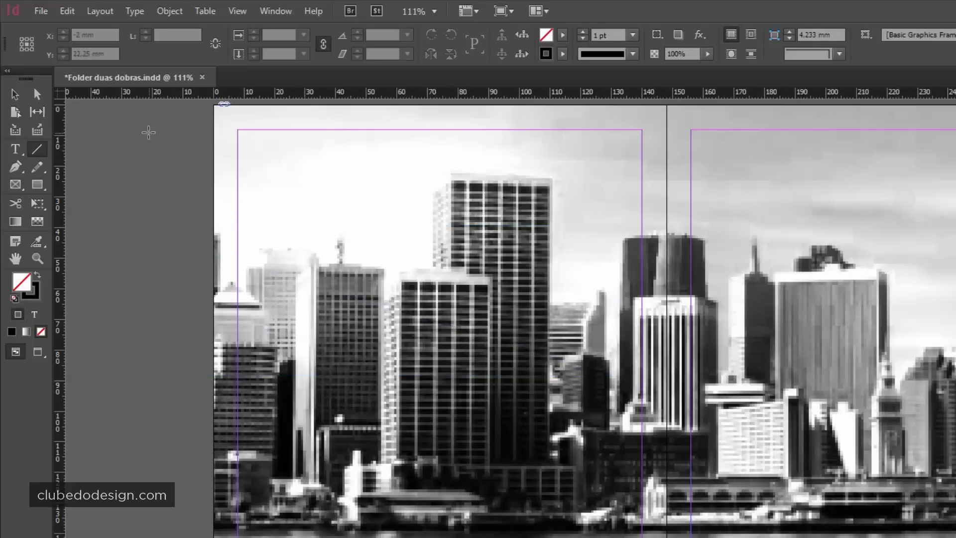
Examine the variants grouped under the Pen, Pencil and shape tools, ending with the Rectangle Tool active
{"action": "left_click", "coordinate": [22, 172]}
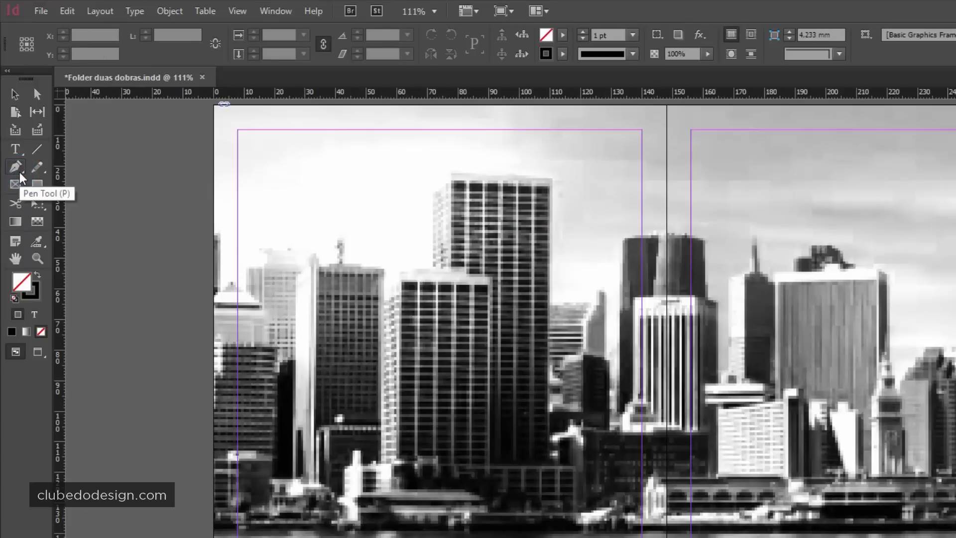
{"action": "left_click", "coordinate": [41, 171]}
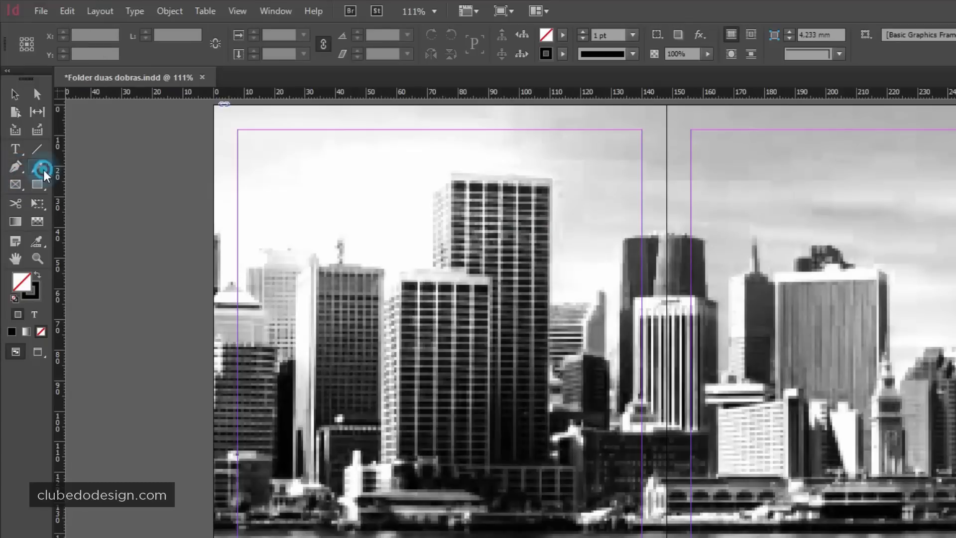
{"action": "left_click", "coordinate": [13, 169]}
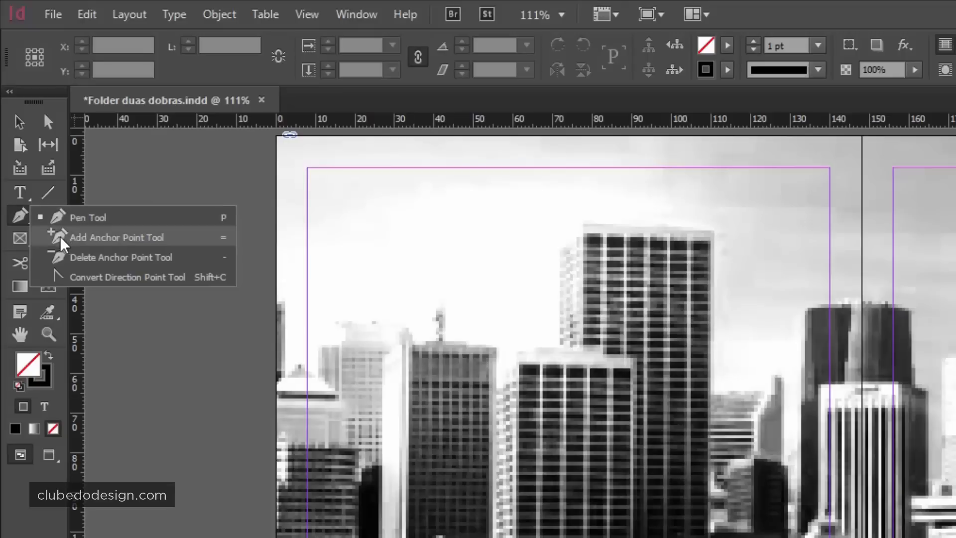
{"action": "left_click", "coordinate": [18, 219]}
{"action": "left_click", "coordinate": [52, 218]}
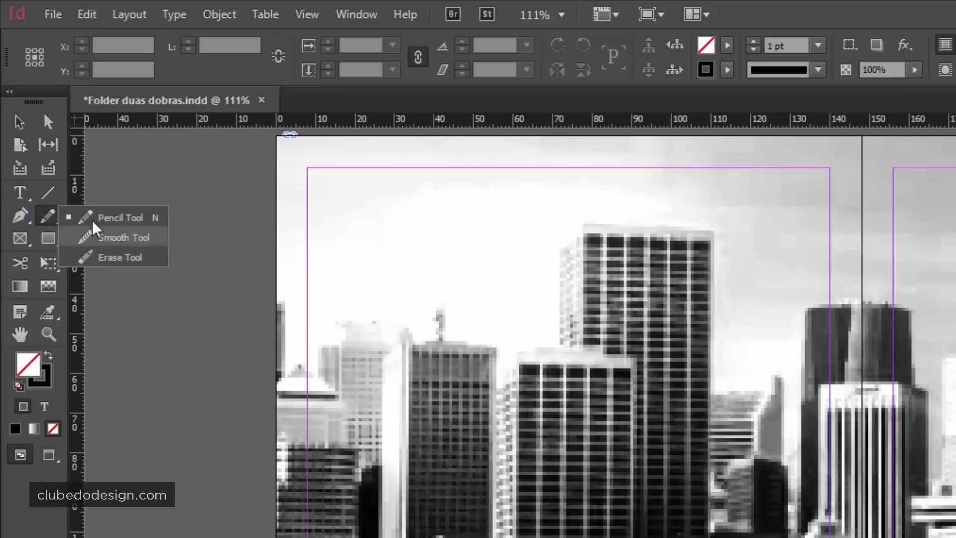
{"action": "left_click", "coordinate": [51, 217]}
{"action": "left_click", "coordinate": [21, 244]}
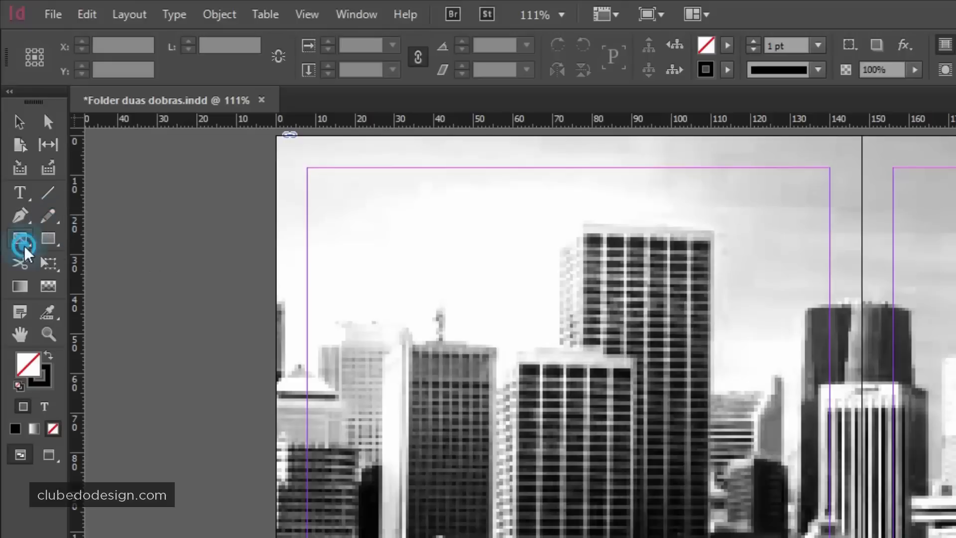
{"action": "left_click", "coordinate": [26, 247]}
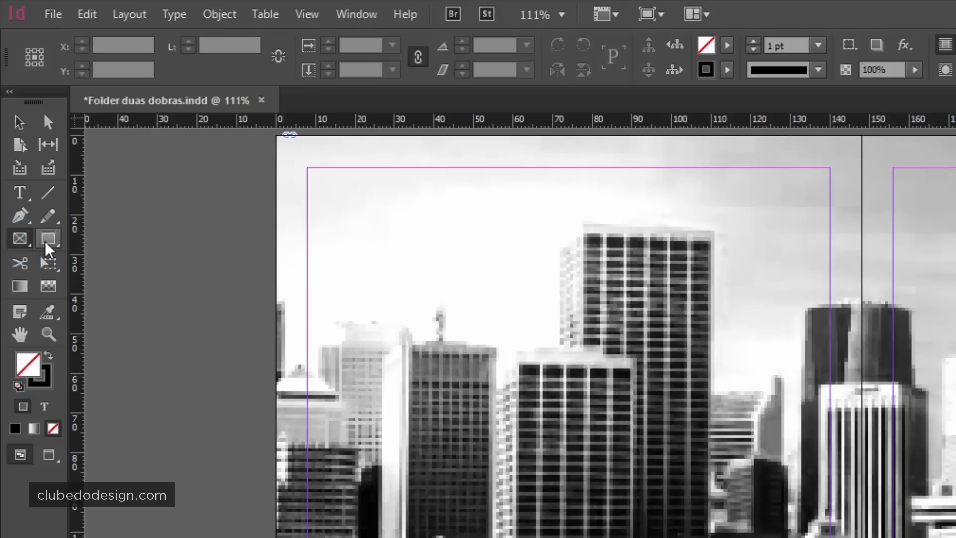
{"action": "left_click", "coordinate": [50, 242]}
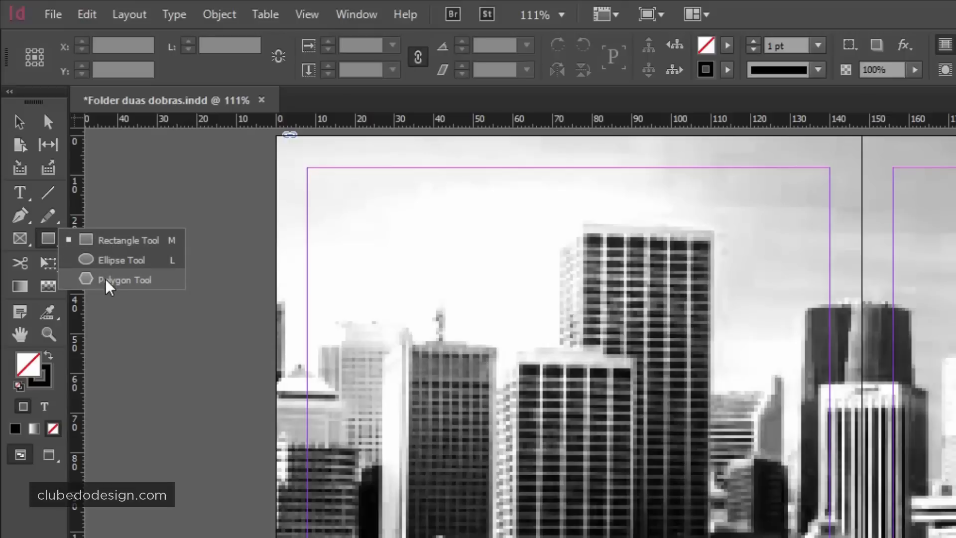
{"action": "left_click", "coordinate": [119, 240]}
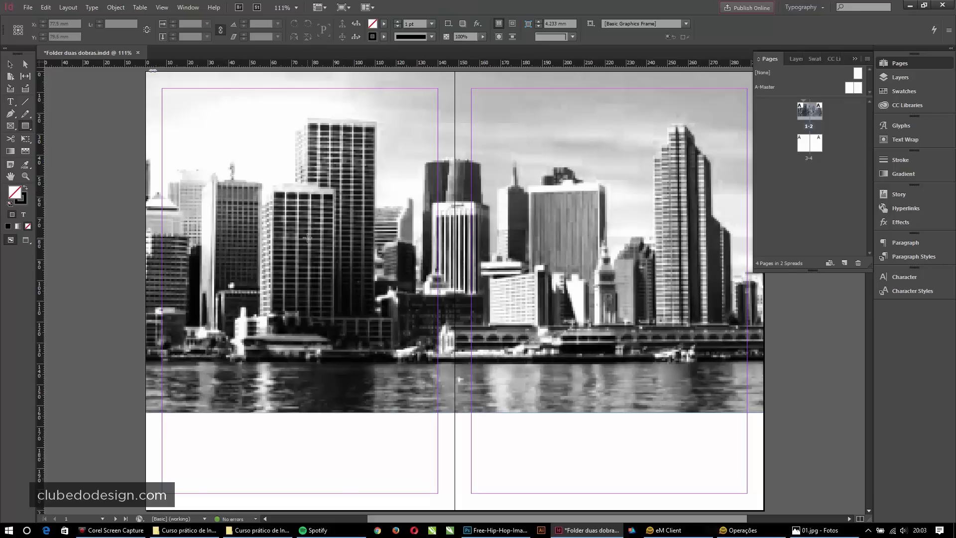
{"action": "left_click", "coordinate": [27, 128]}
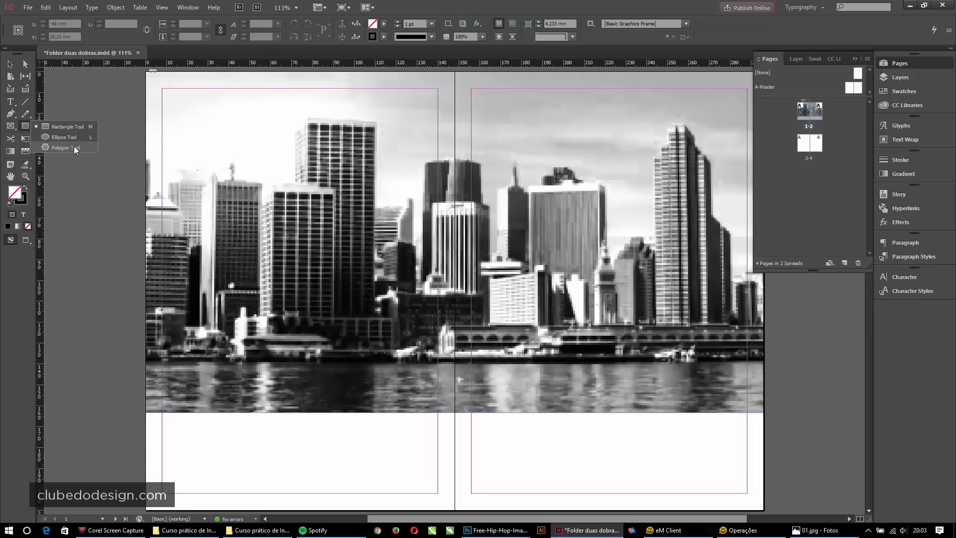
{"action": "left_click", "coordinate": [59, 125]}
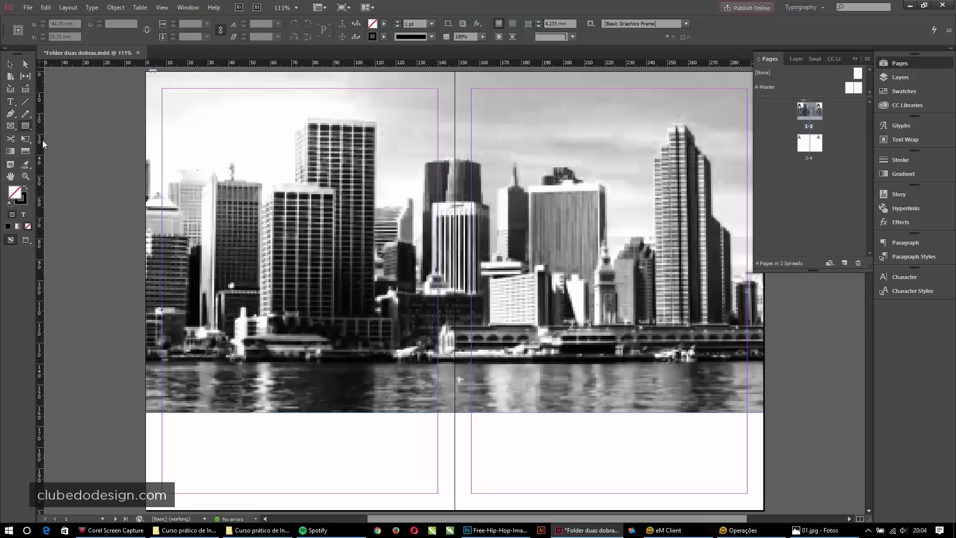
Bring the blank spread of pages 3-4 into view and hide the page thumbnails
{"action": "scroll", "coordinate": [444, 247], "scroll_direction": "down", "scroll_amount": 10}
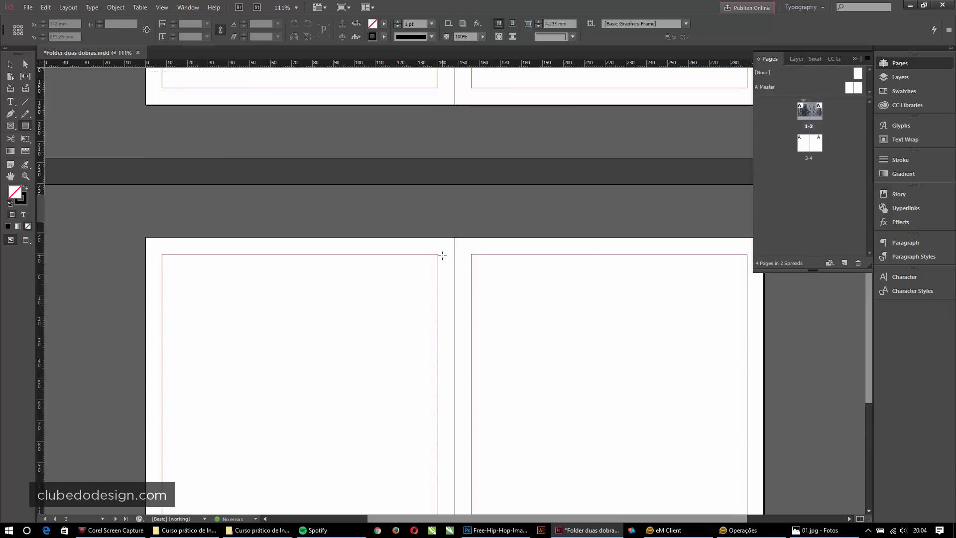
{"action": "scroll", "coordinate": [442, 256], "scroll_direction": "down", "scroll_amount": 1}
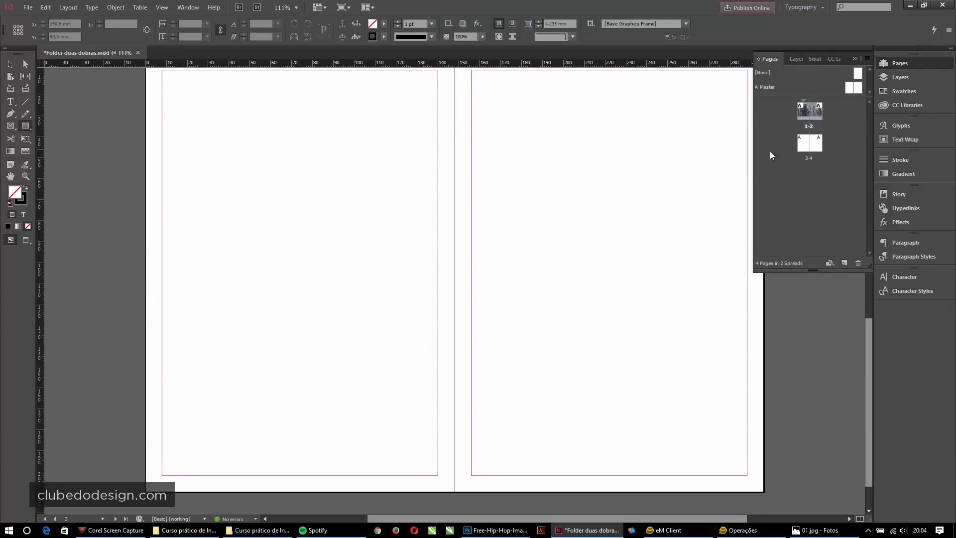
{"action": "left_click", "coordinate": [895, 63]}
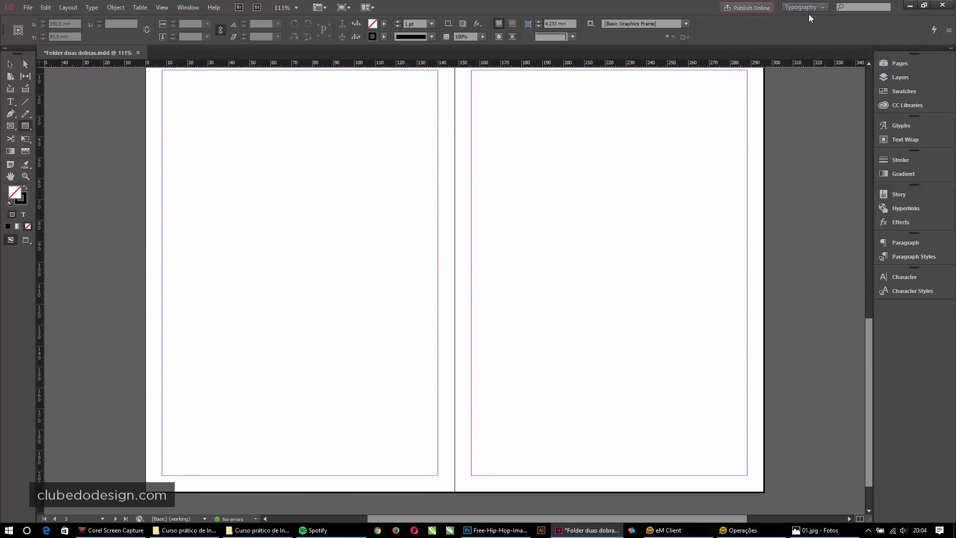
{"action": "scroll", "coordinate": [597, 271], "scroll_direction": "up", "scroll_amount": 1}
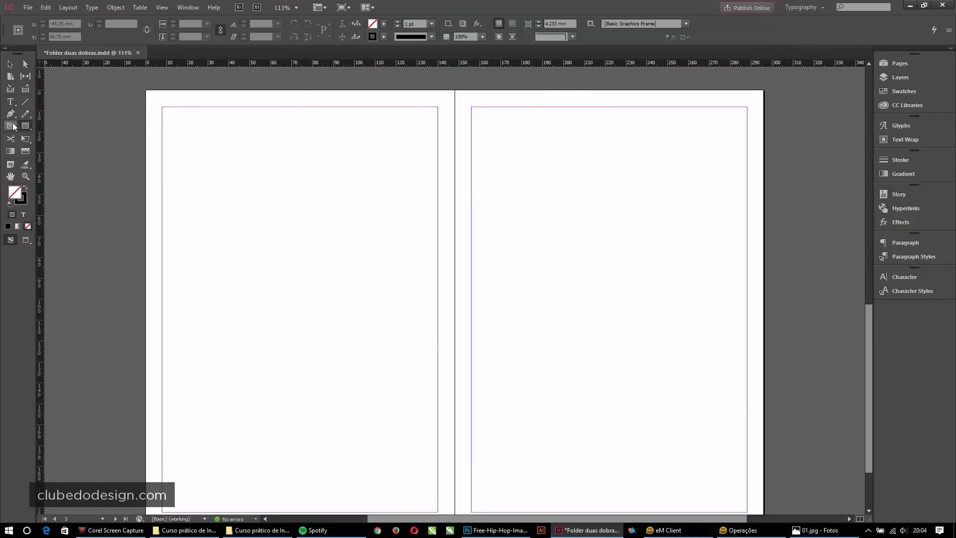
Draw two trial rectangles on the spread's left page, about 61 × 41 mm and about 105.5 × 70 mm, deleting each one
{"action": "left_click_drag", "start_coordinate": [241, 149], "coordinate": [368, 234]}
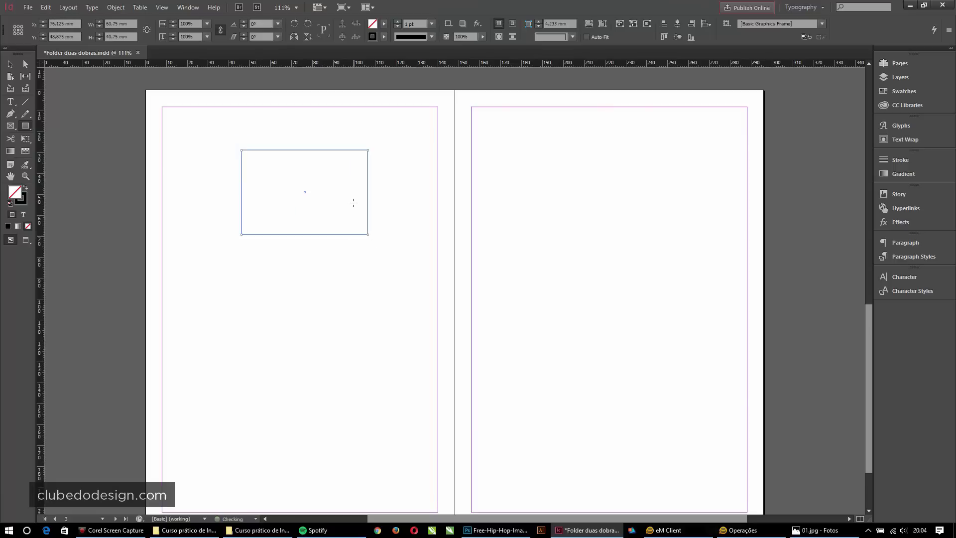
{"action": "key", "text": "Delete"}
{"action": "left_click", "coordinate": [25, 125]}
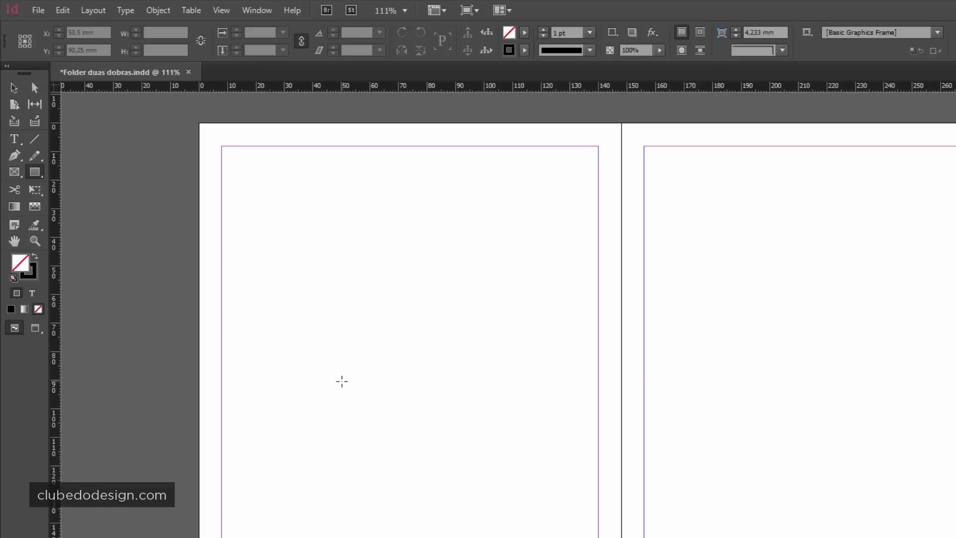
{"action": "left_click_drag", "start_coordinate": [240, 167], "coordinate": [541, 366]}
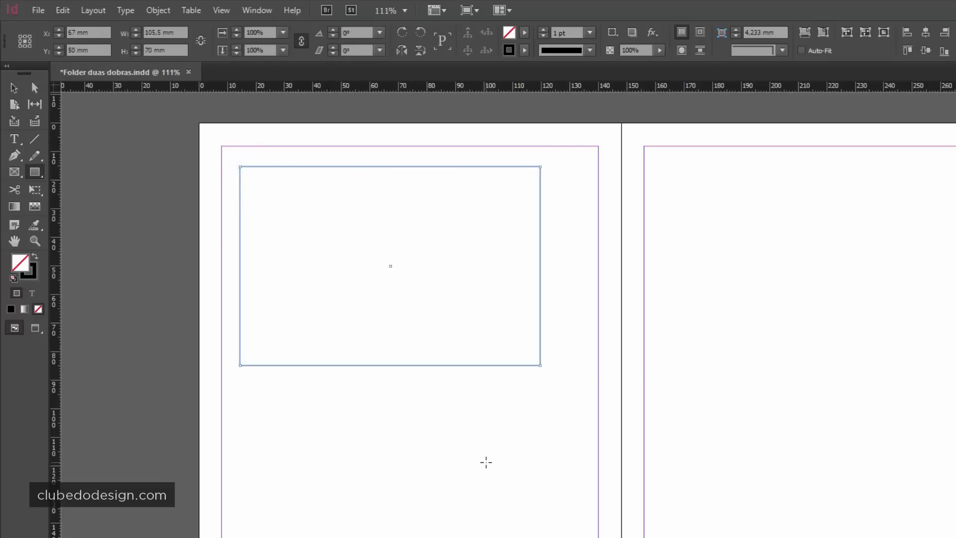
{"action": "key", "text": "Delete"}
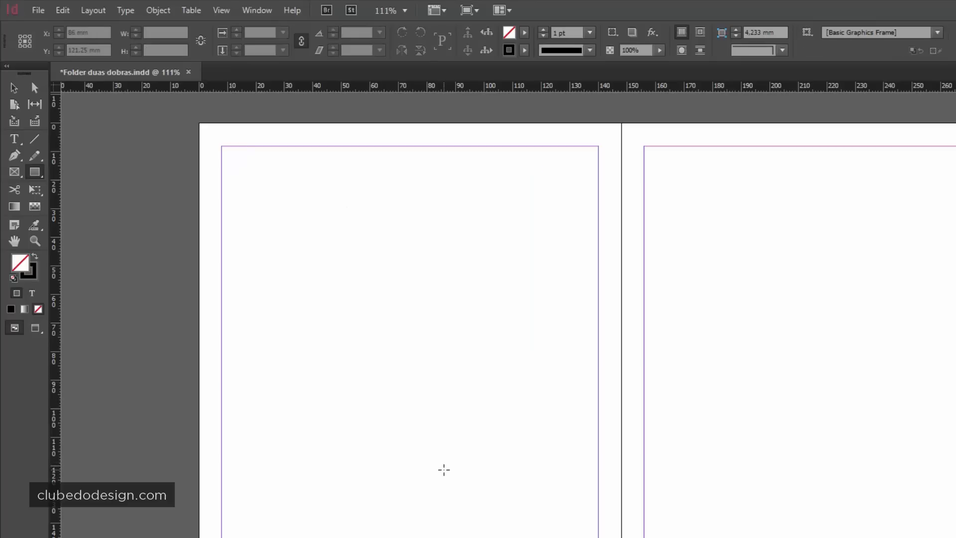
Create a rectangle from exact dimensions, 105.5 mm wide and 70 mm high, and delete it
{"action": "left_click", "coordinate": [420, 258]}
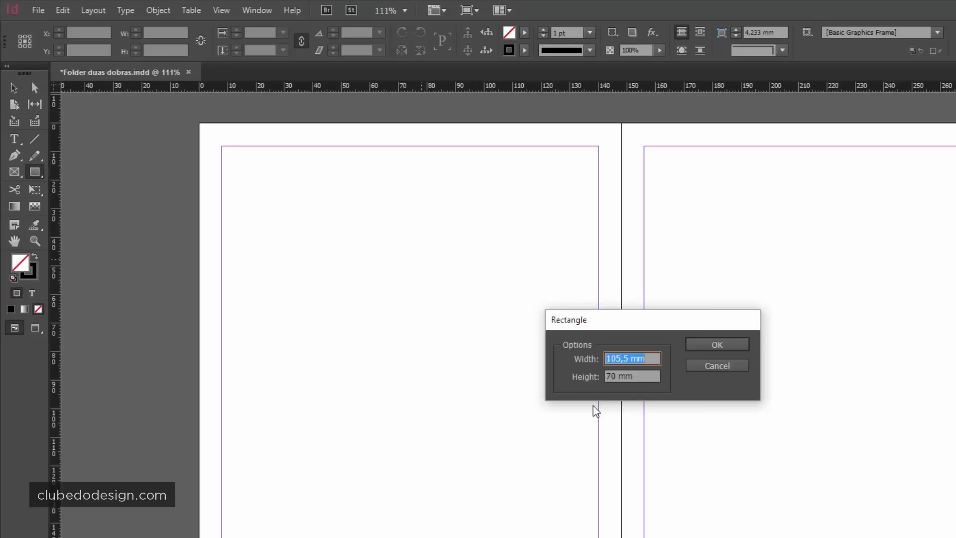
{"action": "left_click", "coordinate": [645, 358]}
{"action": "double_click", "coordinate": [645, 359]}
{"action": "left_click", "coordinate": [717, 343]}
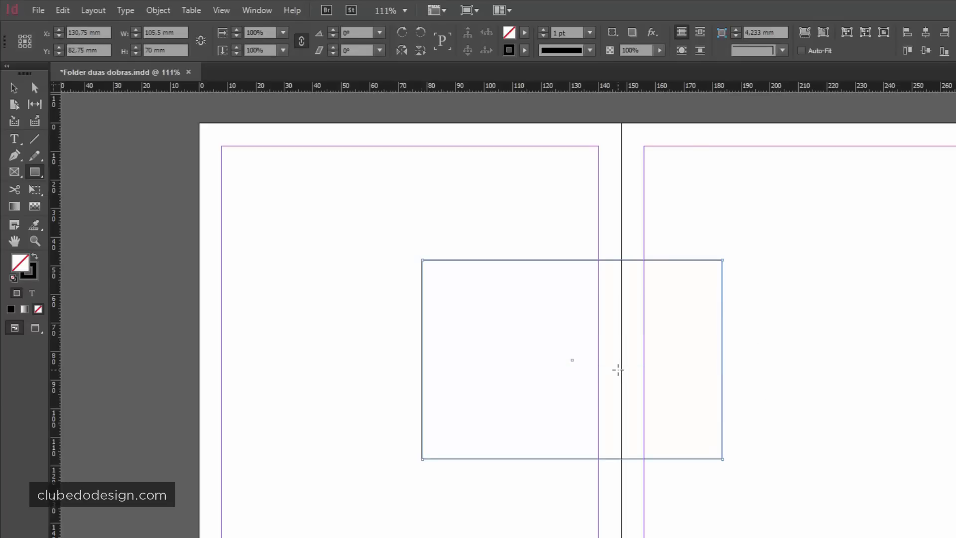
{"action": "key", "text": "Delete"}
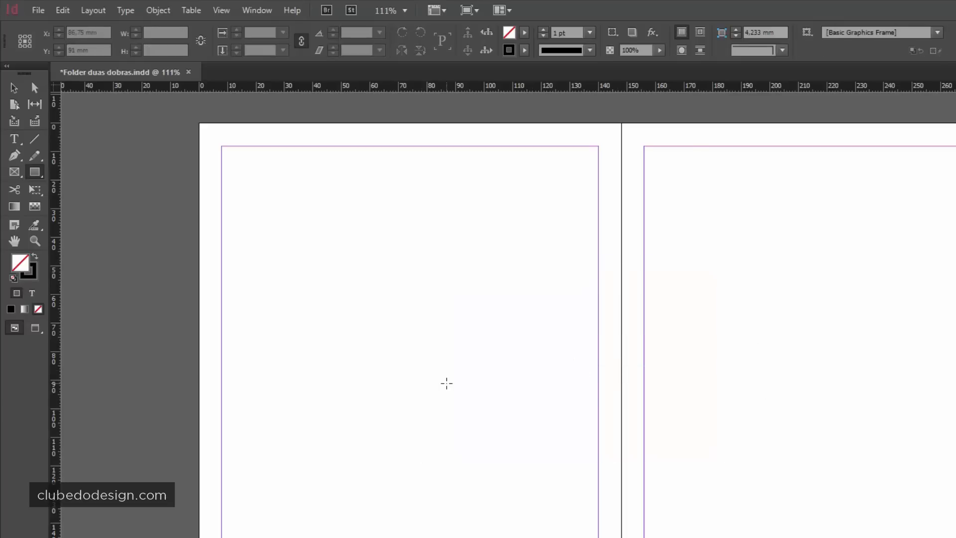
Draw a square about 56.5 mm per side in the upper half of the spread's left page
{"action": "mouse_move", "coordinate": [382, 278]}
{"action": "left_mouse_down"}
{"action": "mouse_move", "coordinate": [465, 390]}
{"action": "mouse_move", "coordinate": [335, 263]}
{"action": "mouse_move", "coordinate": [566, 372]}
{"action": "mouse_move", "coordinate": [524, 423]}
{"action": "mouse_move", "coordinate": [519, 359]}
{"action": "mouse_move", "coordinate": [558, 385]}
{"action": "mouse_move", "coordinate": [517, 357]}
{"action": "mouse_move", "coordinate": [534, 370]}
{"action": "mouse_move", "coordinate": [516, 394]}
{"action": "mouse_move", "coordinate": [531, 387]}
{"action": "mouse_move", "coordinate": [525, 428]}
{"action": "mouse_move", "coordinate": [528, 279]}
{"action": "mouse_move", "coordinate": [439, 394]}
{"action": "mouse_move", "coordinate": [584, 325]}
{"action": "mouse_move", "coordinate": [513, 402]}
{"action": "mouse_move", "coordinate": [418, 351]}
{"action": "mouse_move", "coordinate": [528, 316]}
{"action": "mouse_move", "coordinate": [399, 369]}
{"action": "mouse_move", "coordinate": [645, 468]}
{"action": "mouse_move", "coordinate": [519, 396]}
{"action": "mouse_move", "coordinate": [596, 445]}
{"action": "mouse_move", "coordinate": [478, 422]}
{"action": "mouse_move", "coordinate": [616, 511]}
{"action": "mouse_move", "coordinate": [465, 411]}
{"action": "mouse_move", "coordinate": [611, 509]}
{"action": "mouse_move", "coordinate": [479, 410]}
{"action": "mouse_move", "coordinate": [599, 479]}
{"action": "mouse_move", "coordinate": [477, 409]}
{"action": "mouse_move", "coordinate": [467, 417]}
{"action": "mouse_move", "coordinate": [519, 452]}
{"action": "mouse_move", "coordinate": [500, 411]}
{"action": "mouse_move", "coordinate": [466, 398]}
{"action": "mouse_move", "coordinate": [471, 411]}
{"action": "mouse_move", "coordinate": [432, 369]}
{"action": "mouse_move", "coordinate": [434, 380]}
{"action": "mouse_move", "coordinate": [476, 413]}
{"action": "mouse_move", "coordinate": [433, 240]}
{"action": "mouse_move", "coordinate": [586, 408]}
{"action": "mouse_move", "coordinate": [344, 364]}
{"action": "mouse_move", "coordinate": [342, 239]}
{"action": "mouse_move", "coordinate": [415, 172]}
{"action": "mouse_move", "coordinate": [447, 214]}
{"action": "mouse_move", "coordinate": [454, 207]}
{"action": "mouse_move", "coordinate": [372, 234]}
{"action": "mouse_move", "coordinate": [392, 296]}
{"action": "mouse_move", "coordinate": [379, 273]}
{"action": "mouse_move", "coordinate": [486, 219]}
{"action": "mouse_move", "coordinate": [570, 149]}
{"action": "mouse_move", "coordinate": [664, 282]}
{"action": "mouse_move", "coordinate": [595, 397]}
{"action": "mouse_move", "coordinate": [542, 410]}
{"action": "mouse_move", "coordinate": [456, 306]}
{"action": "mouse_move", "coordinate": [532, 412]}
{"action": "mouse_move", "coordinate": [561, 286]}
{"action": "mouse_move", "coordinate": [408, 254]}
{"action": "mouse_move", "coordinate": [365, 311]}
{"action": "mouse_move", "coordinate": [476, 297]}
{"action": "mouse_move", "coordinate": [443, 309]}
{"action": "mouse_move", "coordinate": [452, 362]}
{"action": "mouse_move", "coordinate": [417, 323]}
{"action": "mouse_move", "coordinate": [483, 389]}
{"action": "mouse_move", "coordinate": [413, 319]}
{"action": "mouse_move", "coordinate": [465, 370]}
{"action": "mouse_move", "coordinate": [419, 313]}
{"action": "mouse_move", "coordinate": [467, 357]}
{"action": "left_mouse_up"}
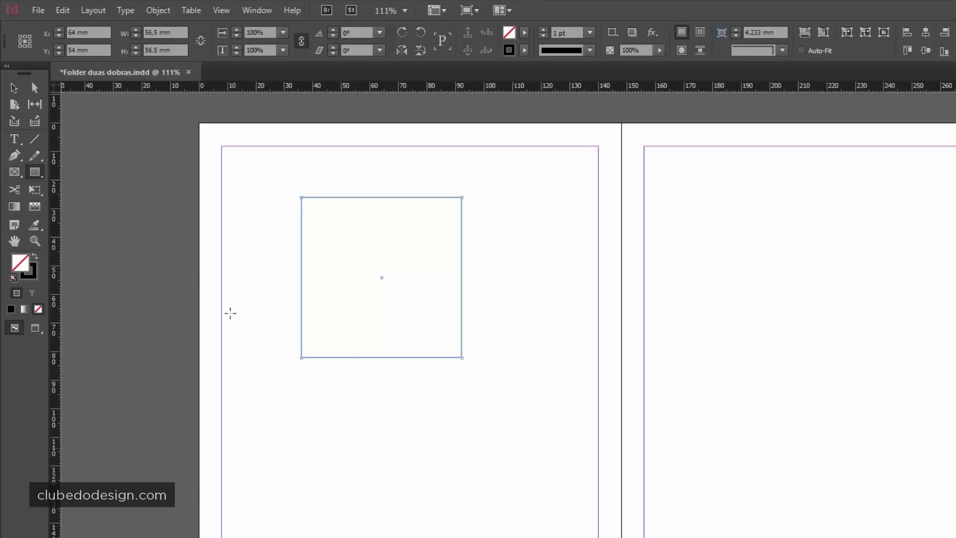
{"action": "left_click", "coordinate": [34, 88]}
{"action": "left_click", "coordinate": [8, 66]}
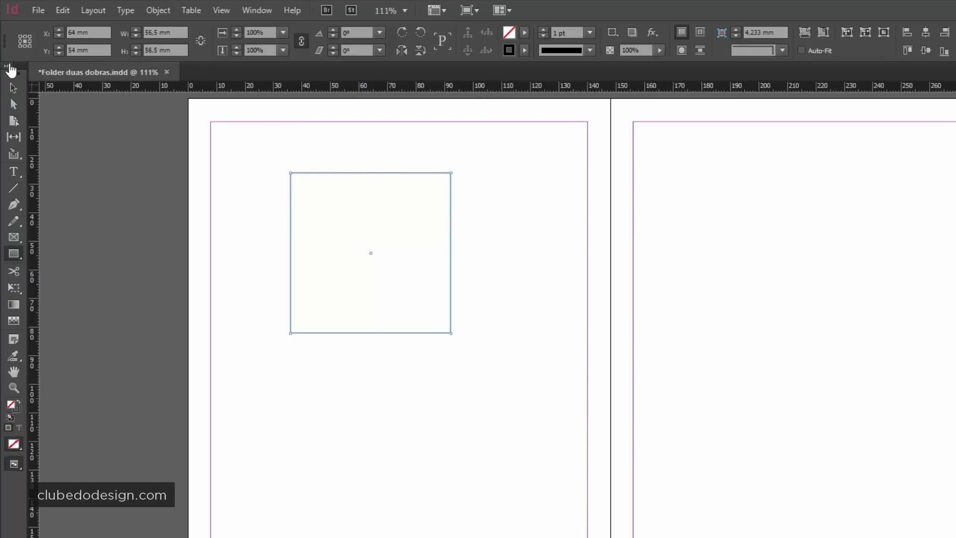
{"action": "left_click", "coordinate": [8, 66]}
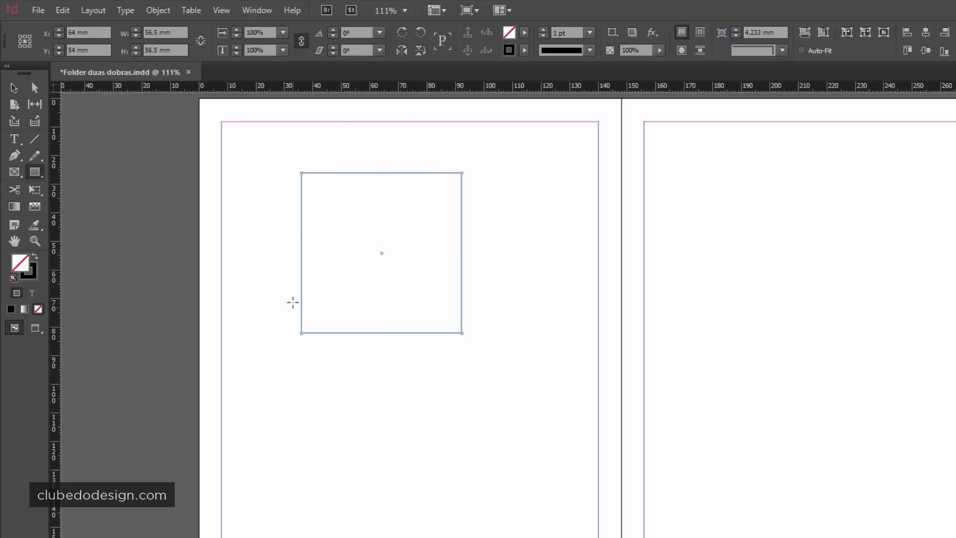
Fill the square with solid black
{"action": "left_click", "coordinate": [34, 279]}
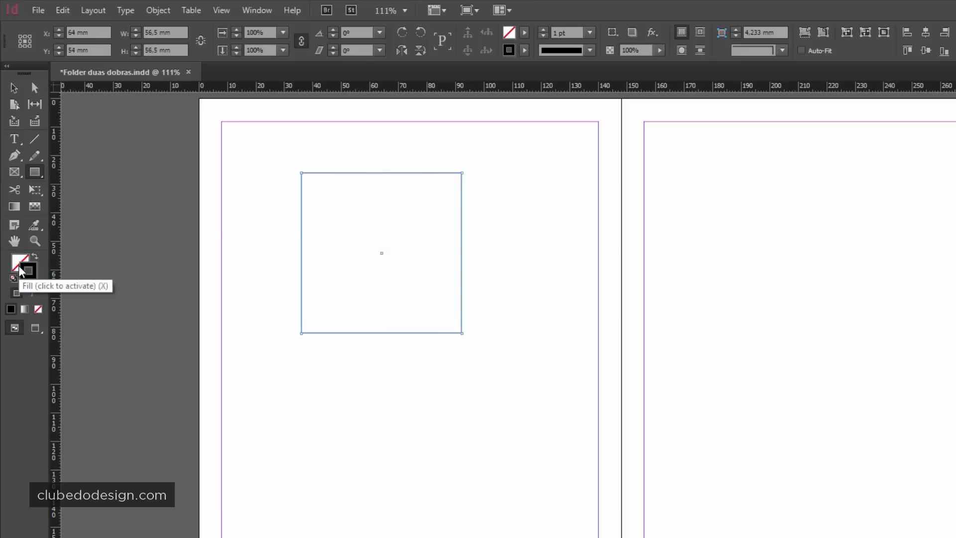
{"action": "left_click", "coordinate": [18, 265]}
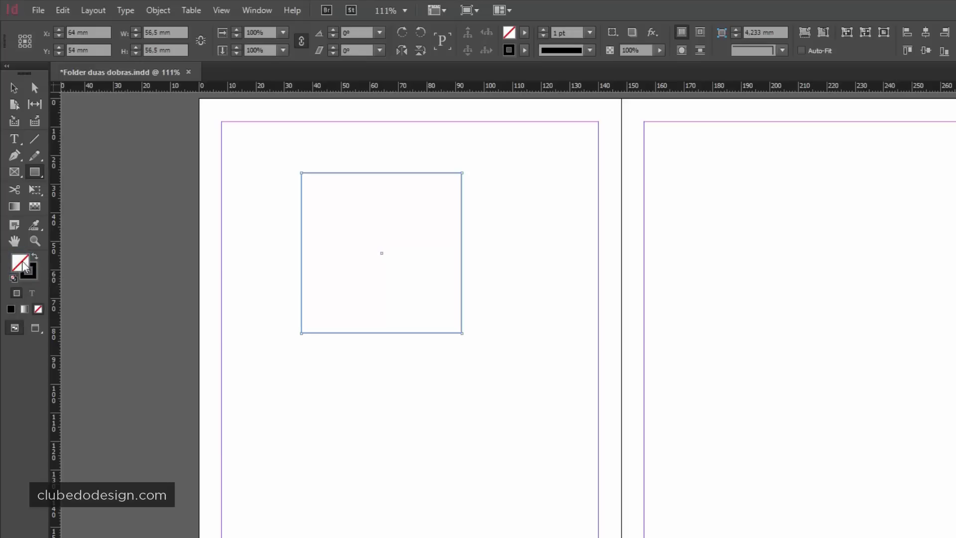
{"action": "left_click", "coordinate": [11, 309]}
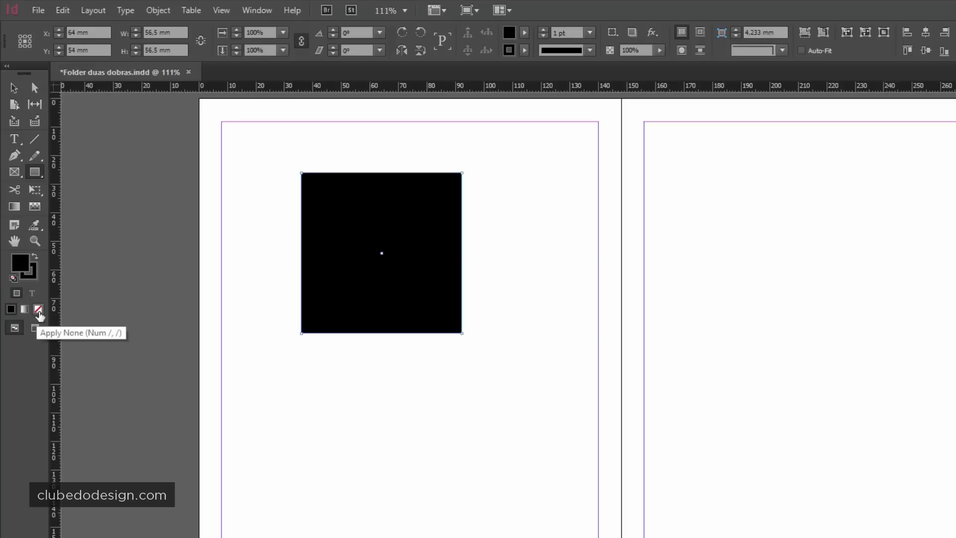
Remove the square's fill, set its outline to none, and reapply a solid black stroke
{"action": "left_click", "coordinate": [38, 310]}
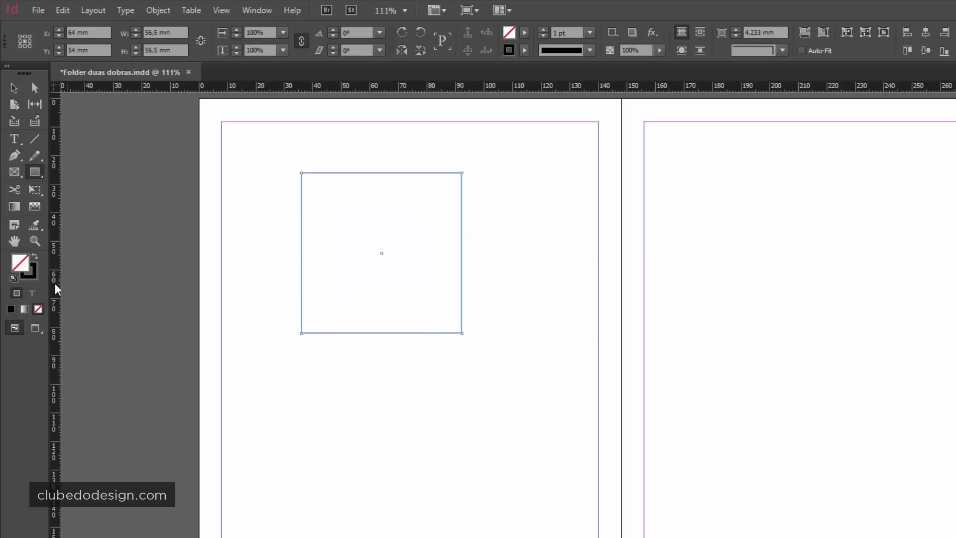
{"action": "left_click", "coordinate": [34, 275]}
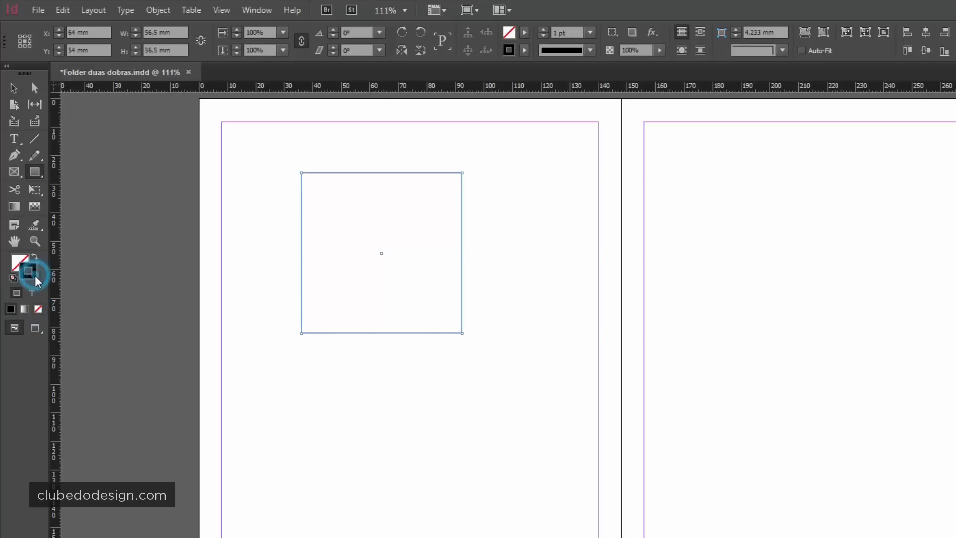
{"action": "left_click", "coordinate": [38, 309]}
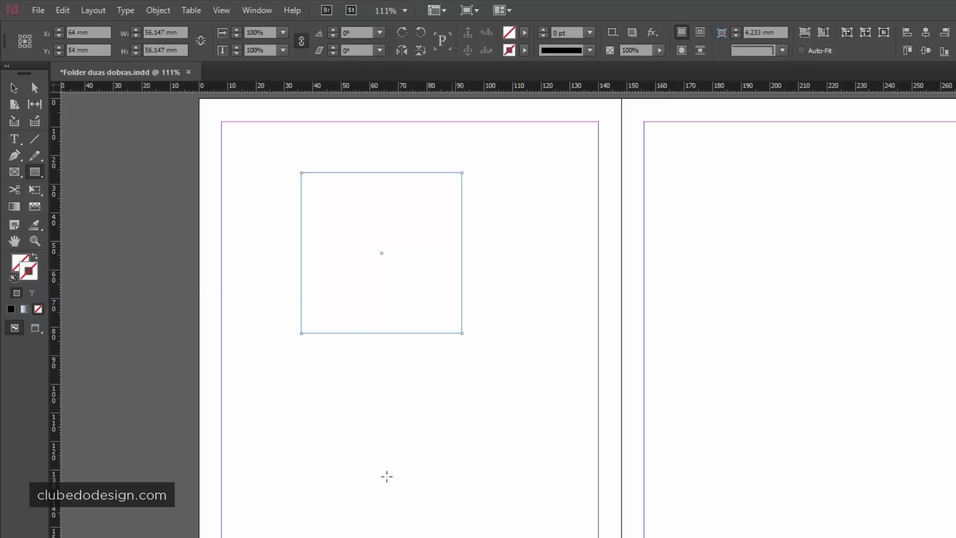
{"action": "left_click", "coordinate": [11, 308]}
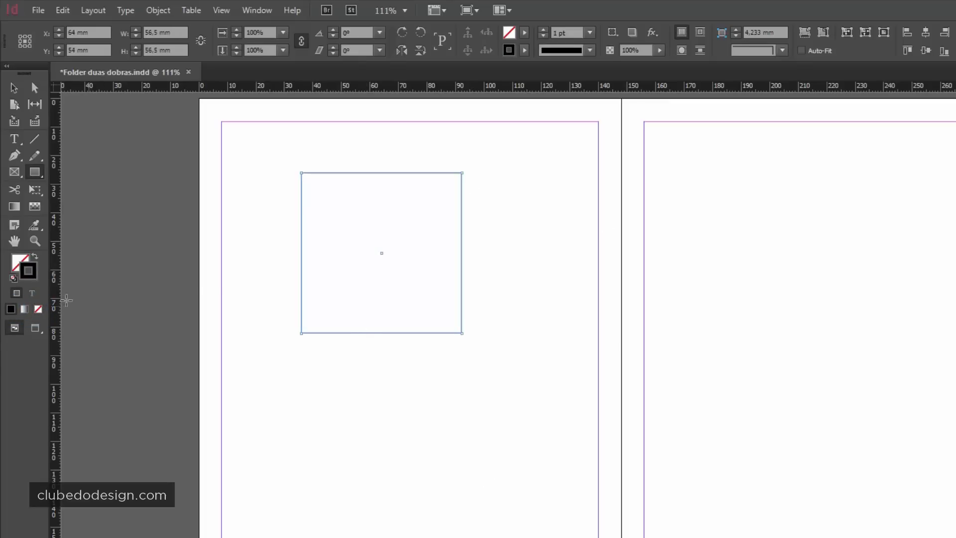
{"action": "left_click", "coordinate": [19, 260]}
{"action": "left_click", "coordinate": [30, 274]}
Create a text frame about 69 × 45 mm below the square and enter the text "asdfadfadsf"
{"action": "left_click", "coordinate": [14, 139]}
{"action": "left_click_drag", "start_coordinate": [284, 361], "coordinate": [484, 491]}
{"action": "left_click", "coordinate": [357, 375]}
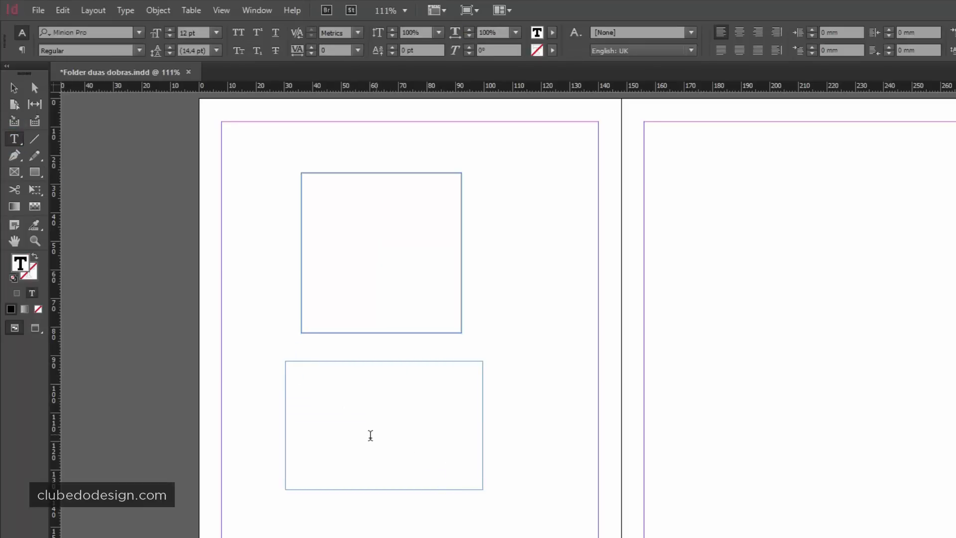
{"action": "type", "text": "asdfadfadsf"}
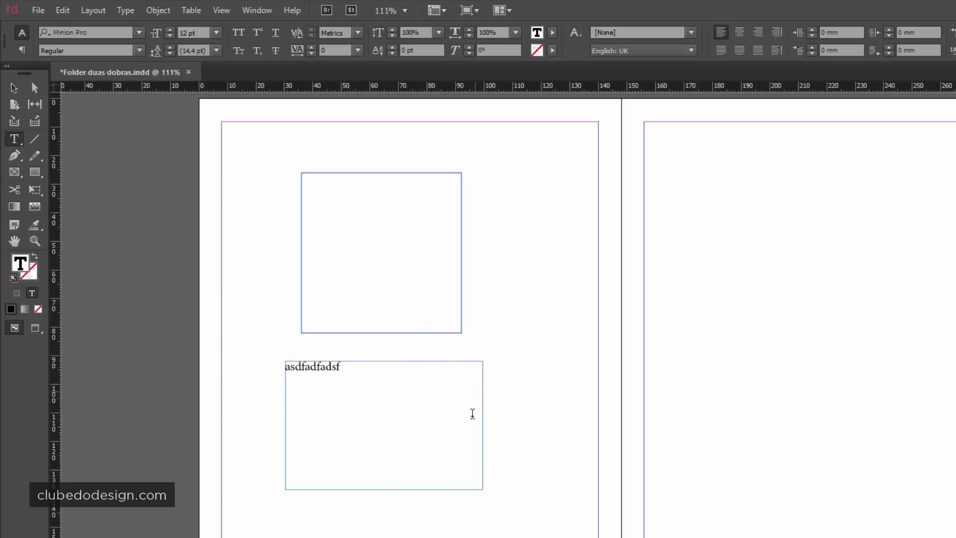
{"action": "left_click_drag", "start_coordinate": [347, 366], "coordinate": [284, 357]}
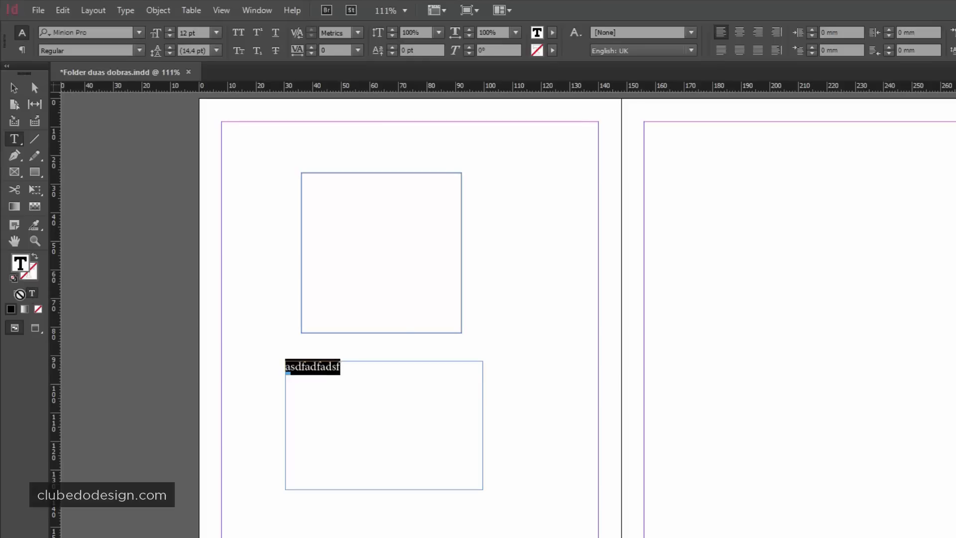
{"action": "key", "text": "Escape"}
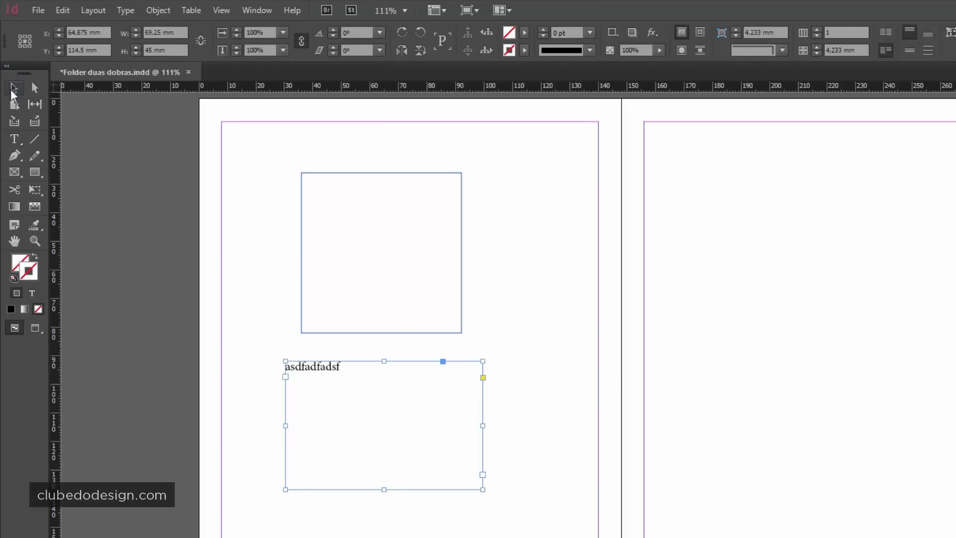
With formatting applied to the text frame's container, give it a black stroke and try a black fill, removing that fill again
{"action": "left_click", "coordinate": [441, 427]}
{"action": "left_click", "coordinate": [33, 293]}
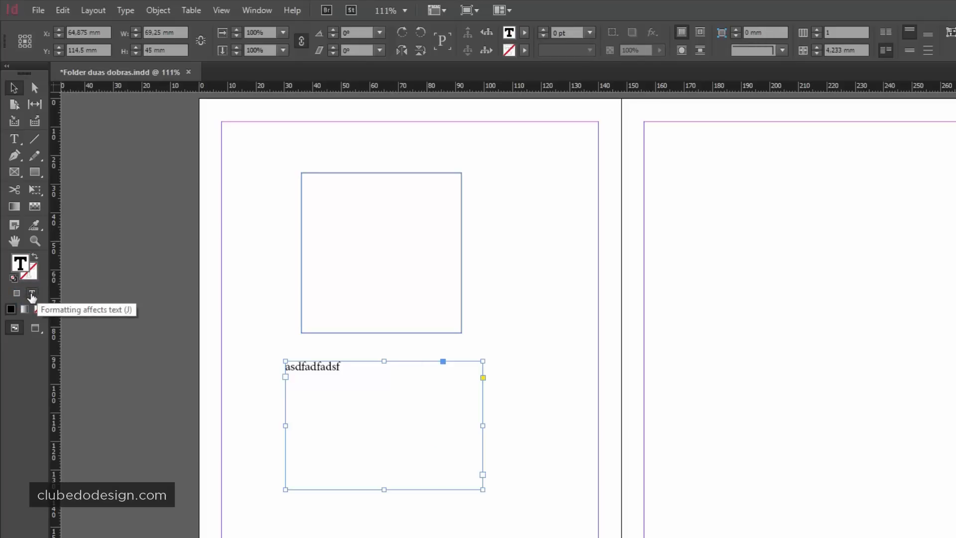
{"action": "left_click", "coordinate": [17, 293]}
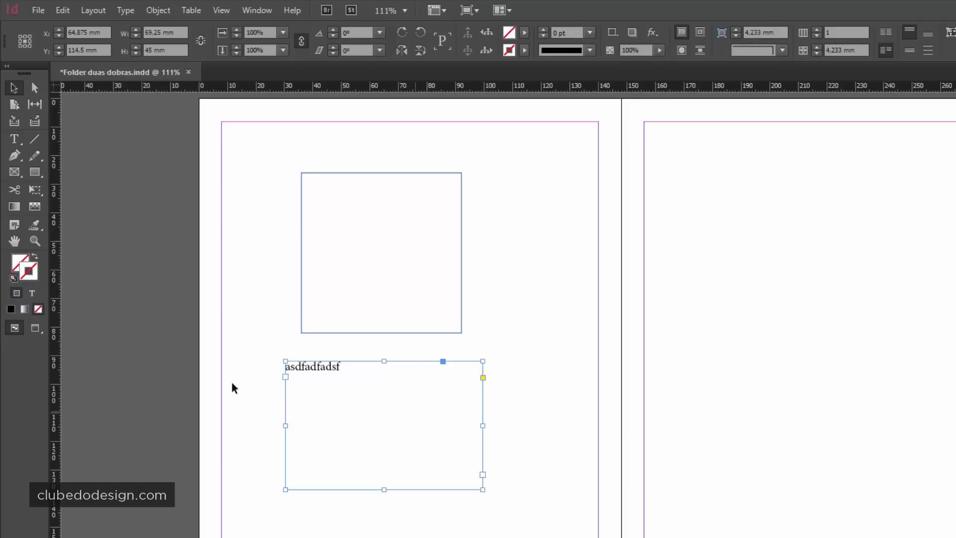
{"action": "left_click", "coordinate": [10, 309]}
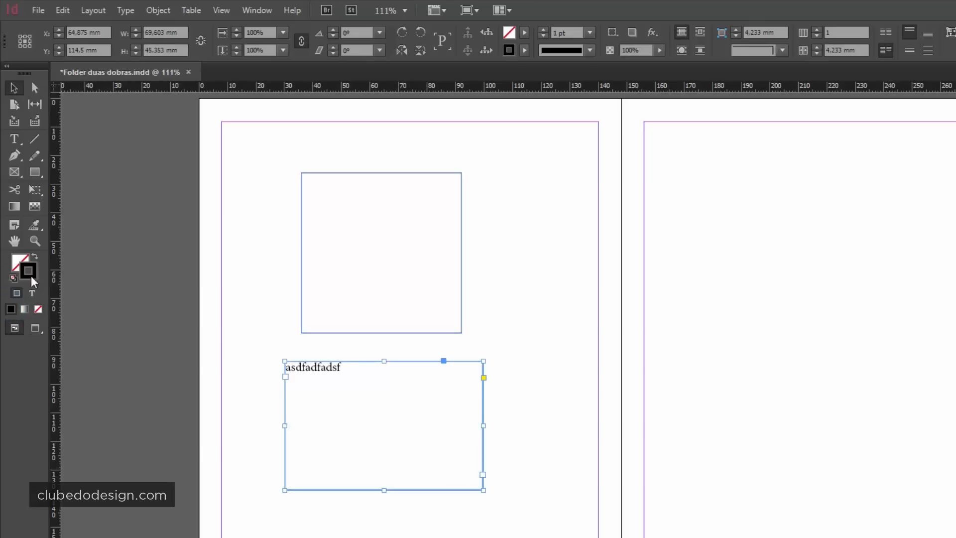
{"action": "left_click", "coordinate": [10, 308]}
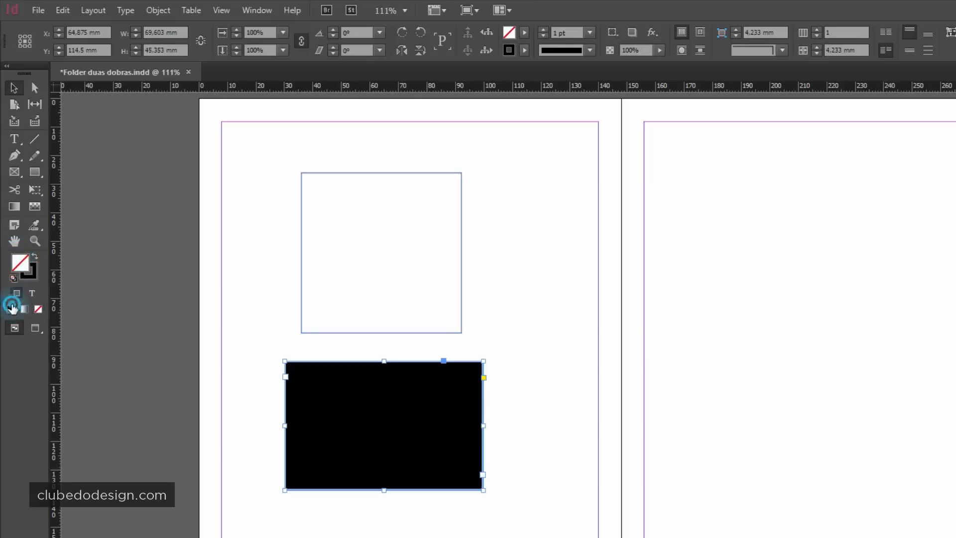
{"action": "left_click", "coordinate": [38, 309]}
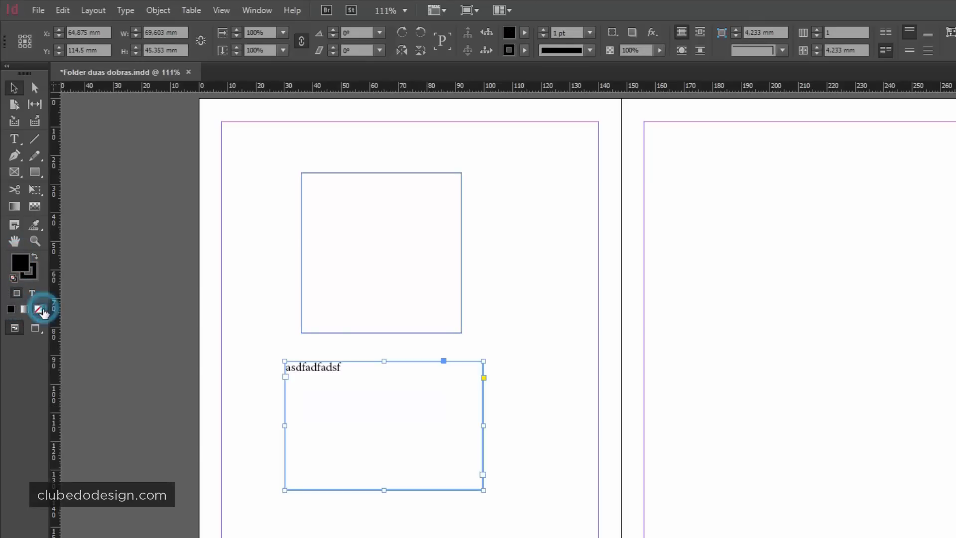
Set the frame's text fill to none and back to black, and delete the text frame
{"action": "left_click", "coordinate": [32, 292]}
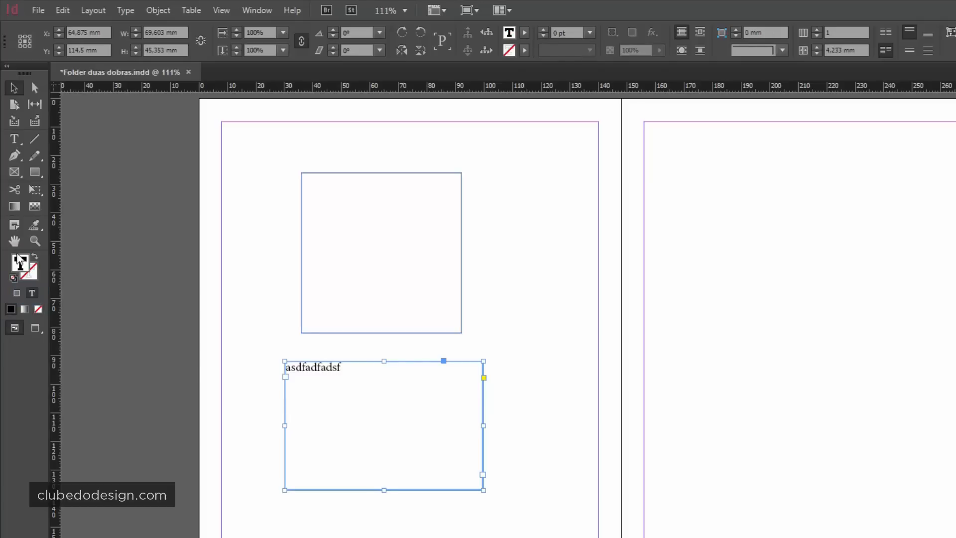
{"action": "left_click", "coordinate": [38, 308]}
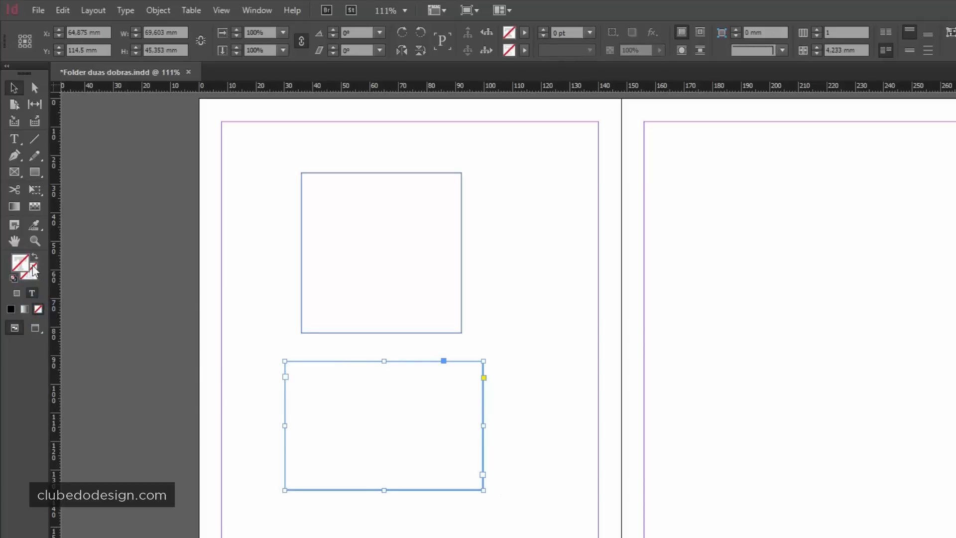
{"action": "left_click", "coordinate": [10, 309]}
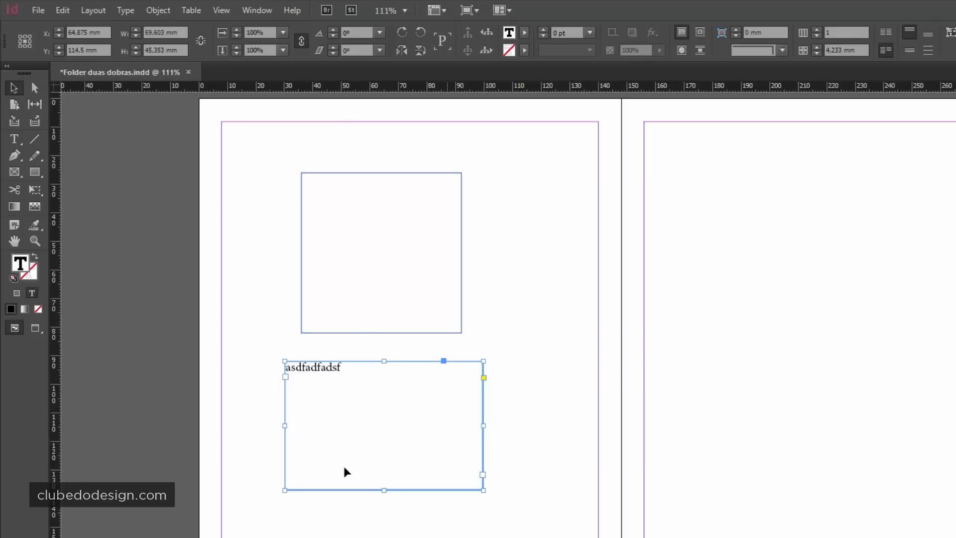
{"action": "key", "text": "Delete"}
{"action": "left_click", "coordinate": [360, 463]}
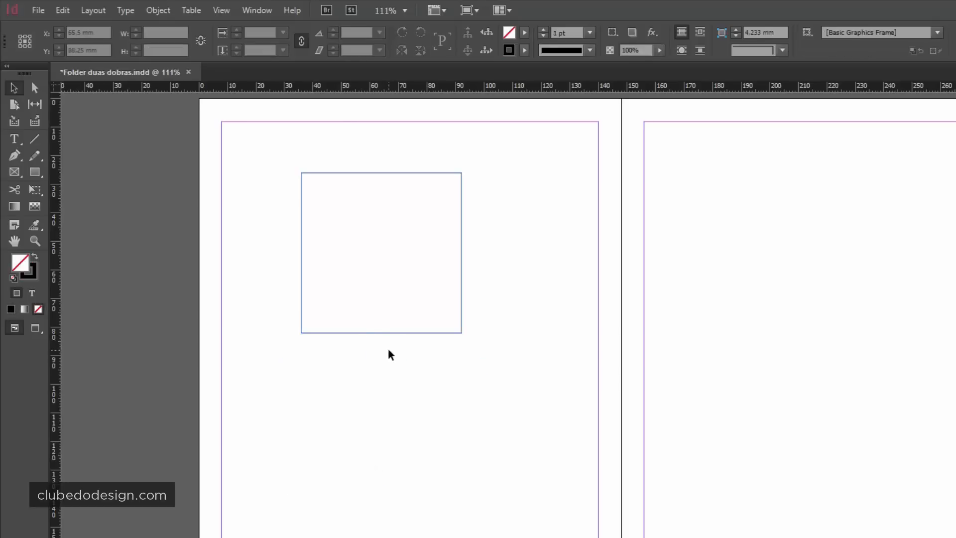
Try a gradient fill on the square and replace it with solid black
{"action": "left_click", "coordinate": [399, 328]}
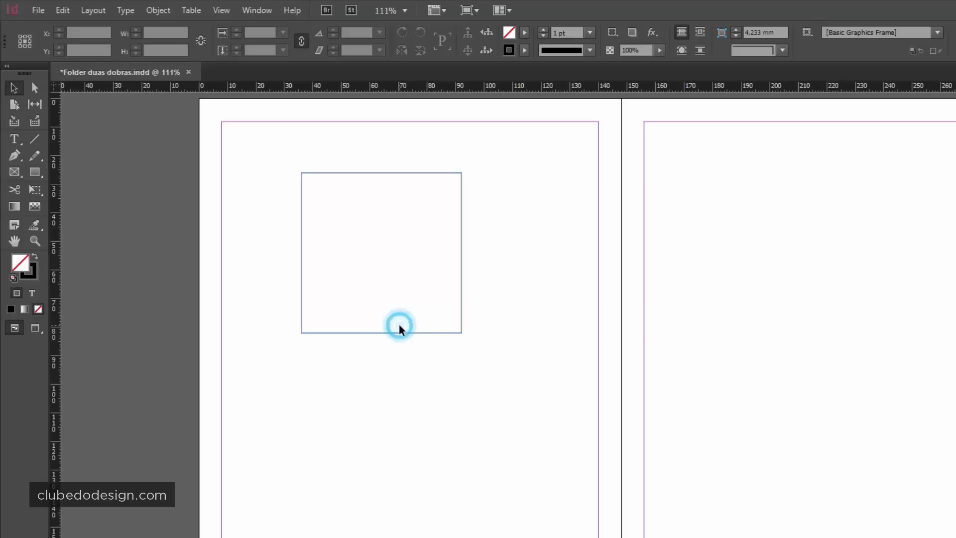
{"action": "left_click", "coordinate": [356, 172]}
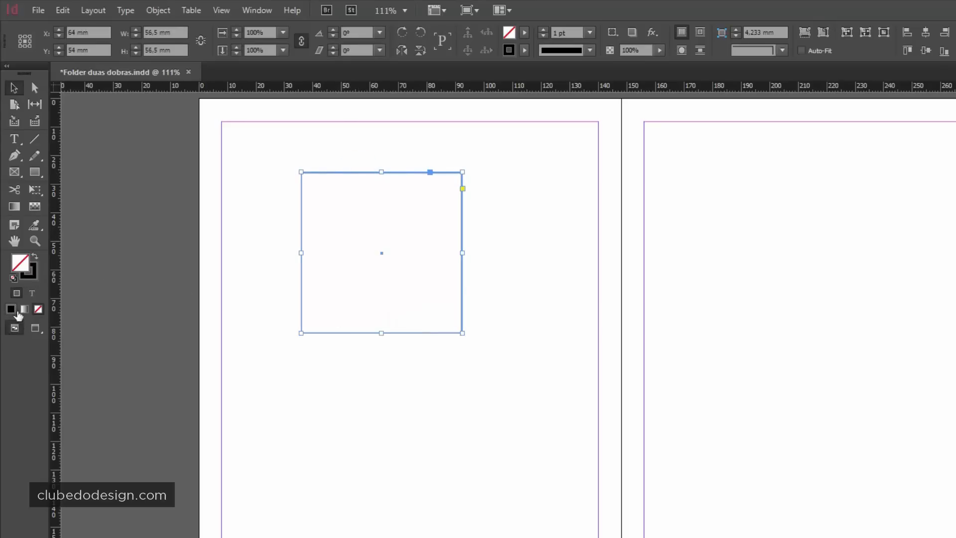
{"action": "left_click", "coordinate": [21, 309]}
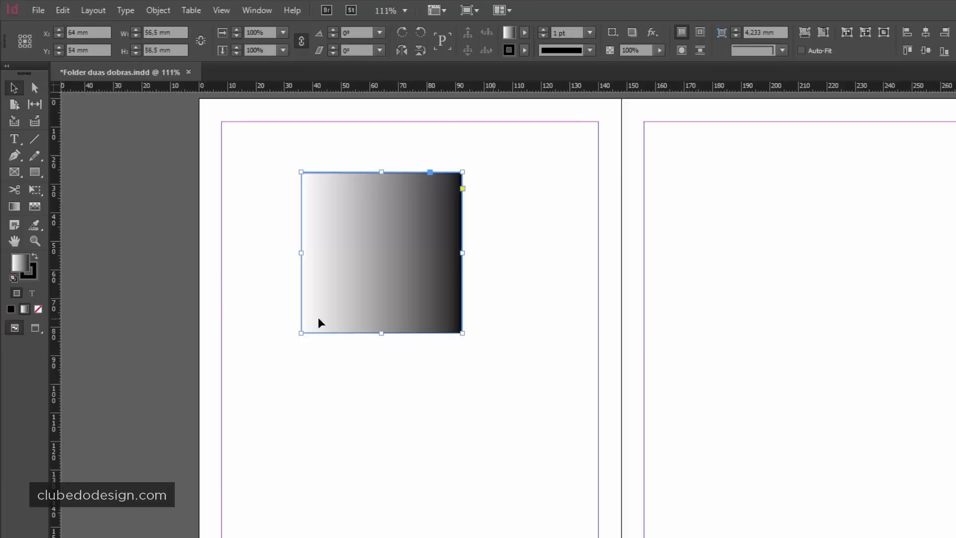
{"action": "left_click", "coordinate": [11, 309]}
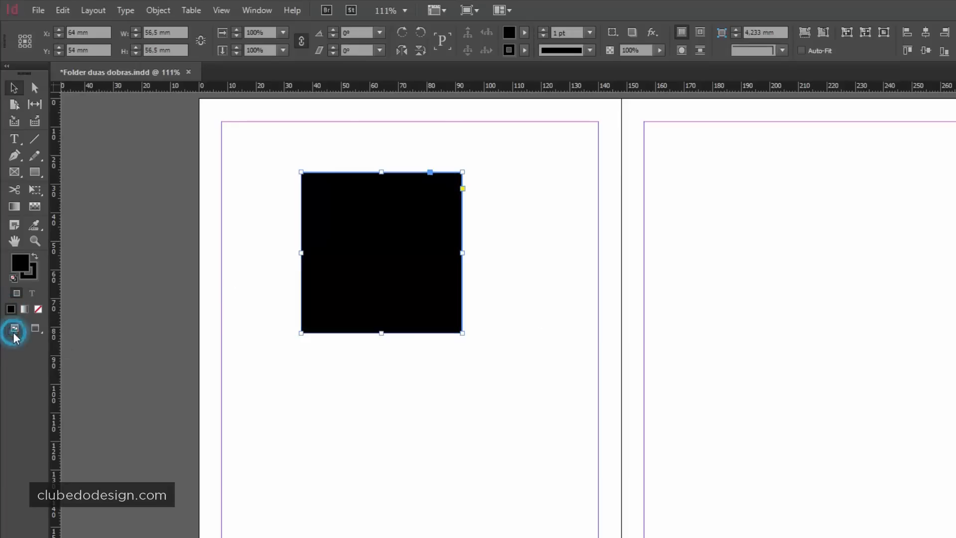
View the spread in the Bleed, Slug and Presentation screen modes and return to Normal mode
{"action": "left_click", "coordinate": [35, 330]}
{"action": "left_click", "coordinate": [19, 333]}
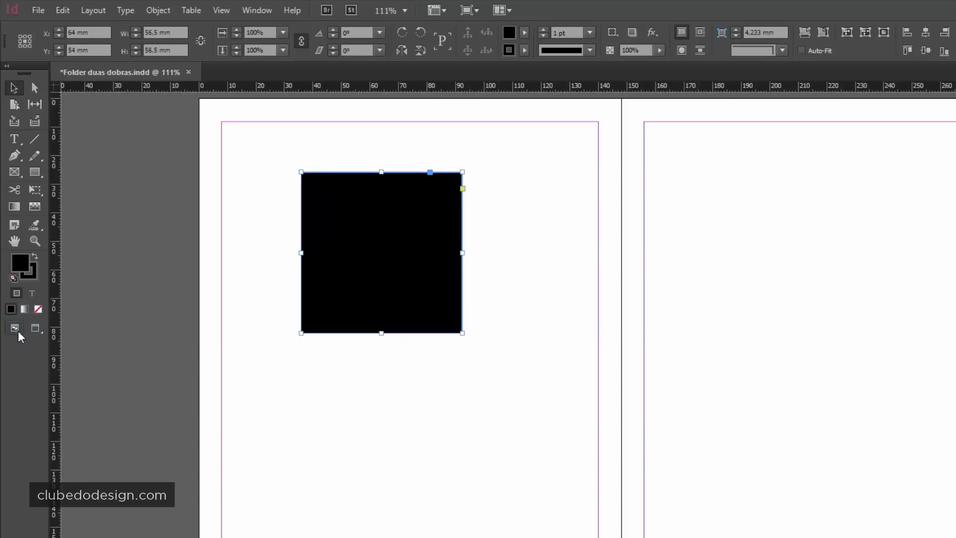
{"action": "left_click", "coordinate": [36, 329]}
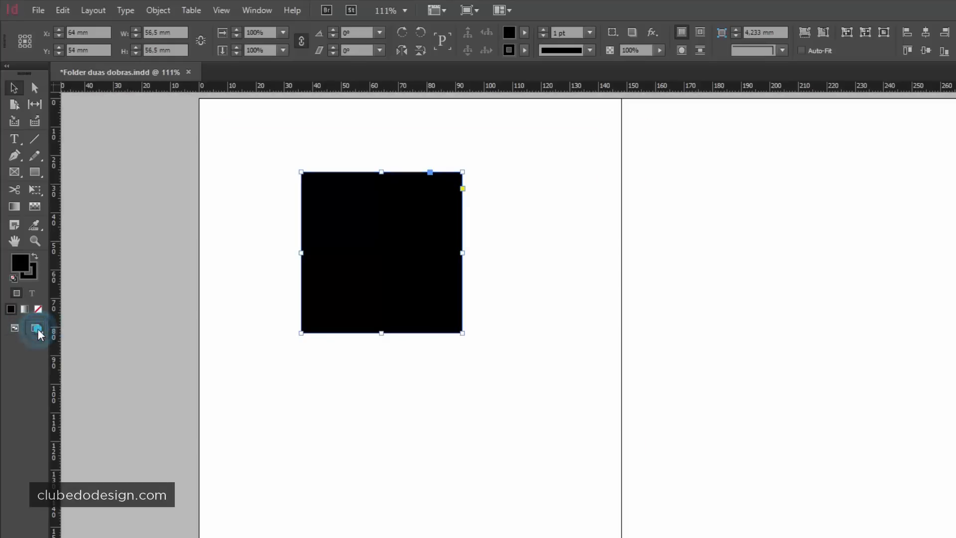
{"action": "left_click", "coordinate": [94, 343]}
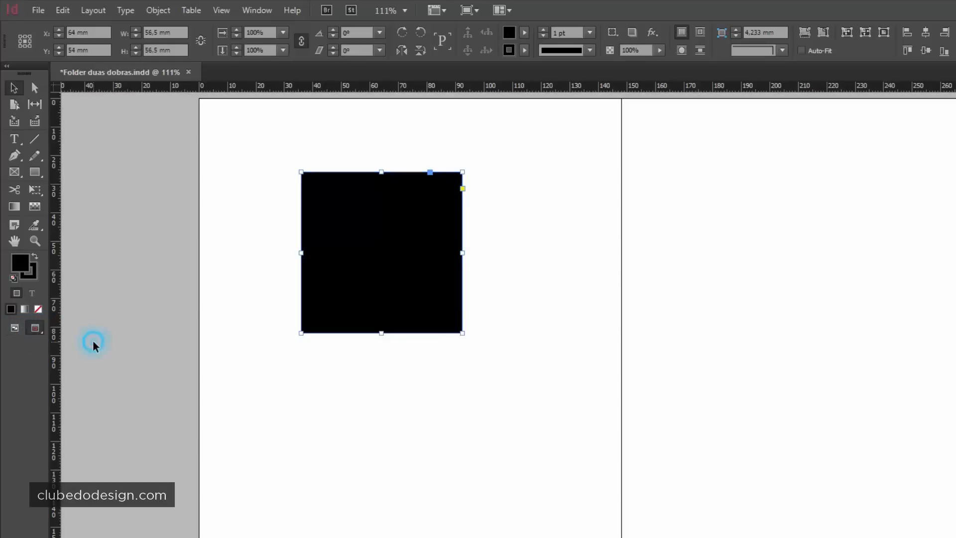
{"action": "left_click", "coordinate": [34, 327]}
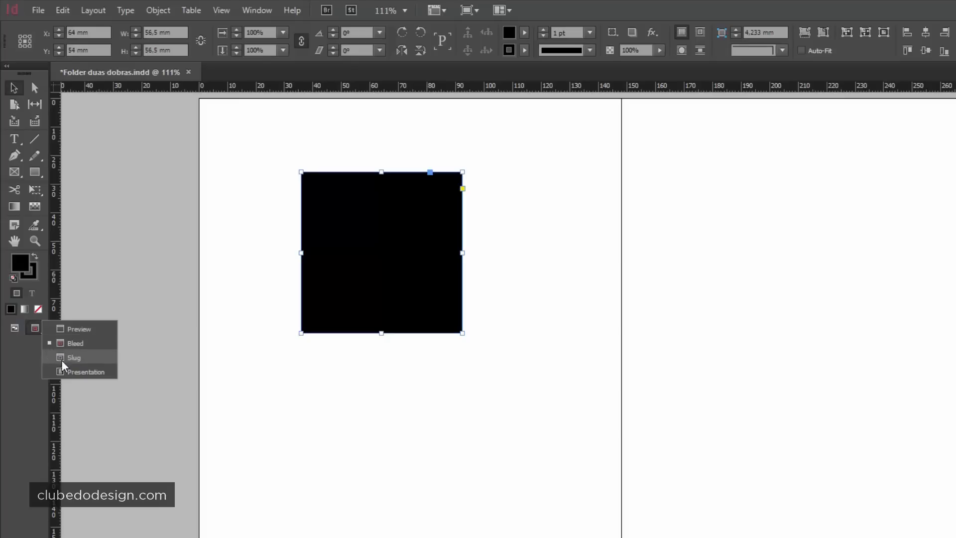
{"action": "left_click", "coordinate": [74, 361]}
{"action": "left_click", "coordinate": [35, 329]}
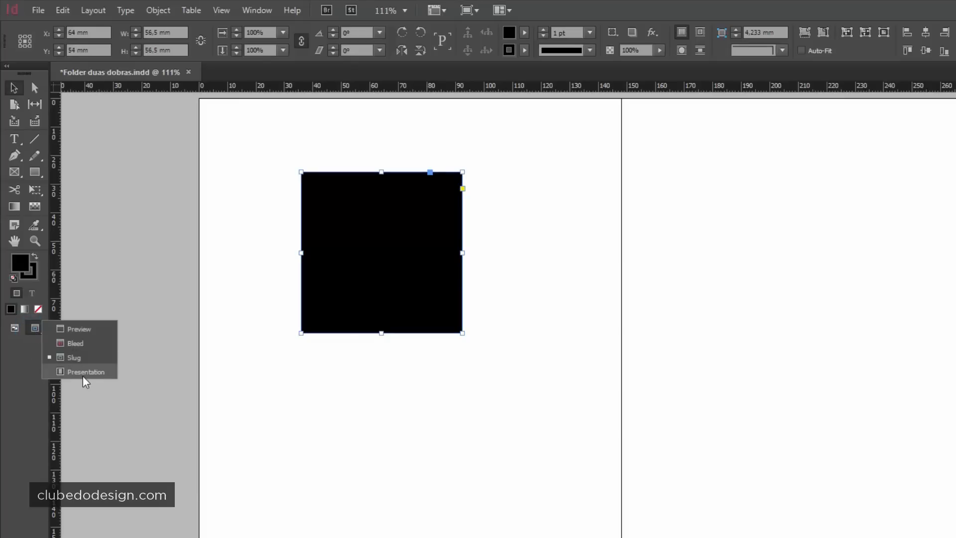
{"action": "left_click", "coordinate": [84, 373]}
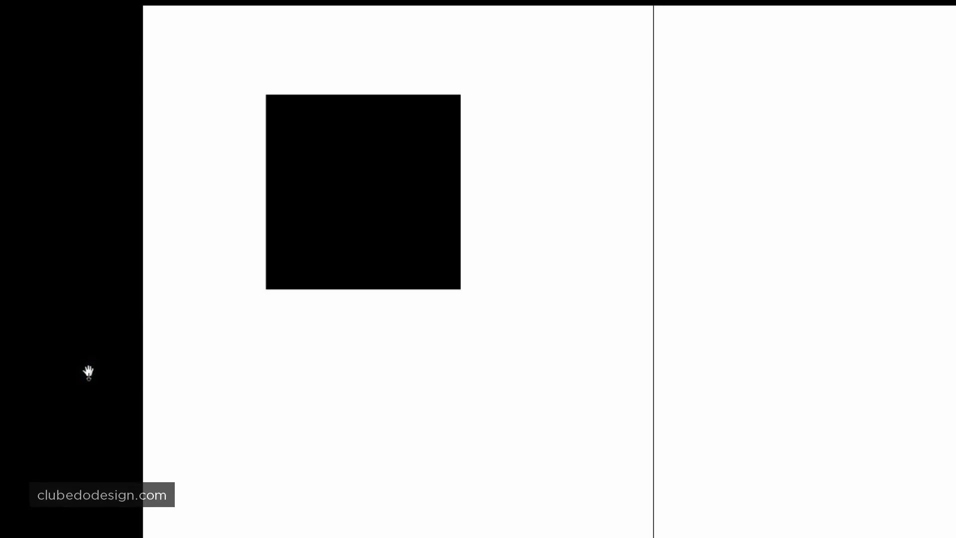
{"action": "key", "text": "Escape"}
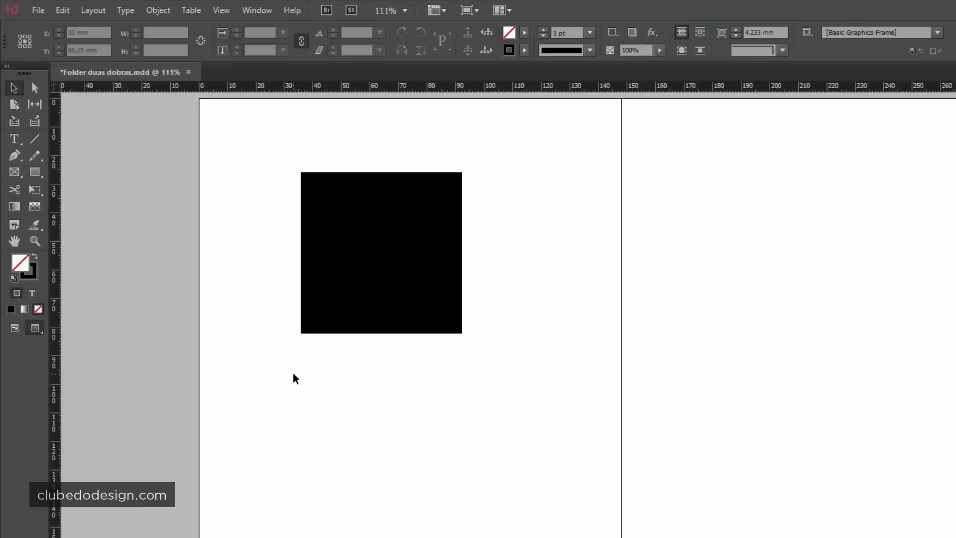
{"action": "left_click", "coordinate": [15, 328]}
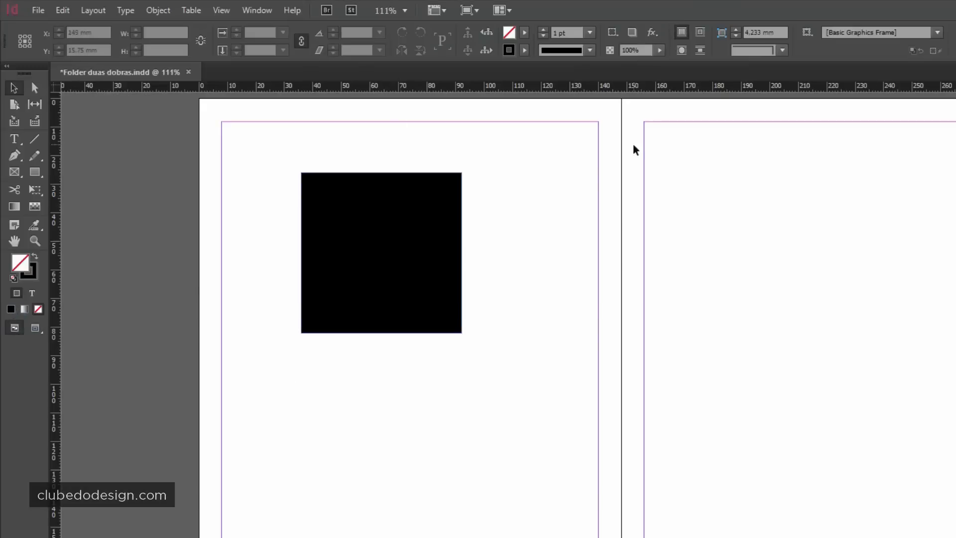
View the spread in Preview screen mode and switch back to Normal mode
{"action": "left_click", "coordinate": [35, 328]}
{"action": "left_click", "coordinate": [36, 331]}
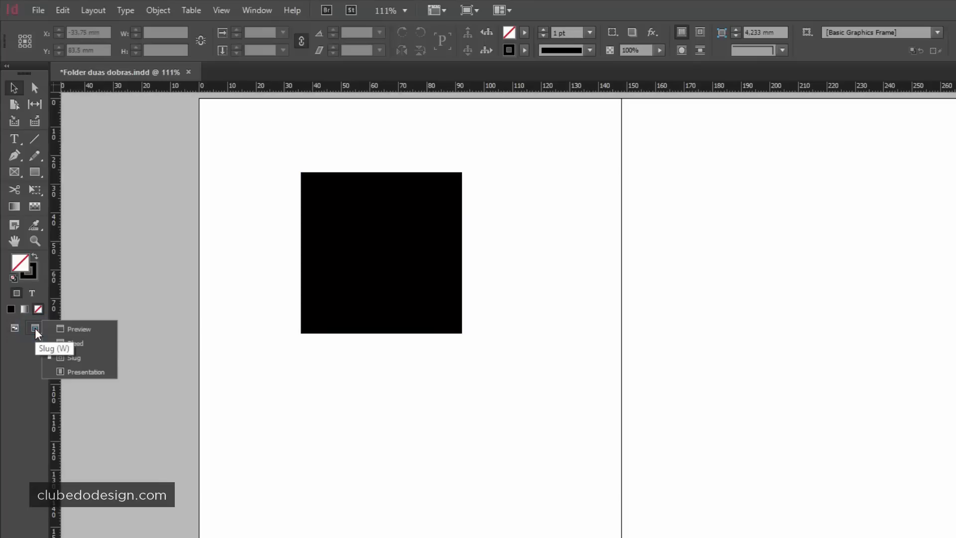
{"action": "left_click", "coordinate": [64, 328]}
{"action": "left_click", "coordinate": [14, 327]}
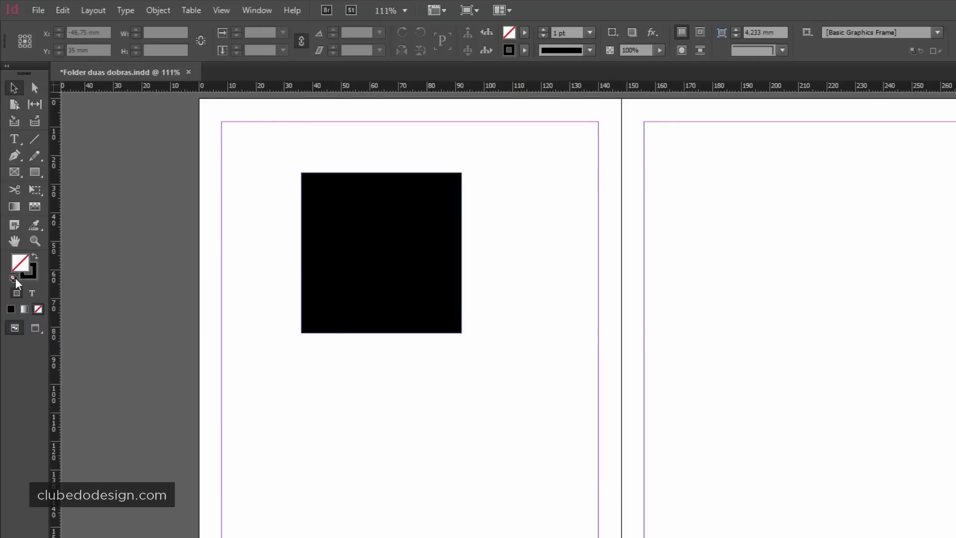
Display the document's colour swatches, check the available Colour window options, and keep the black square selected
{"action": "left_click", "coordinate": [375, 259]}
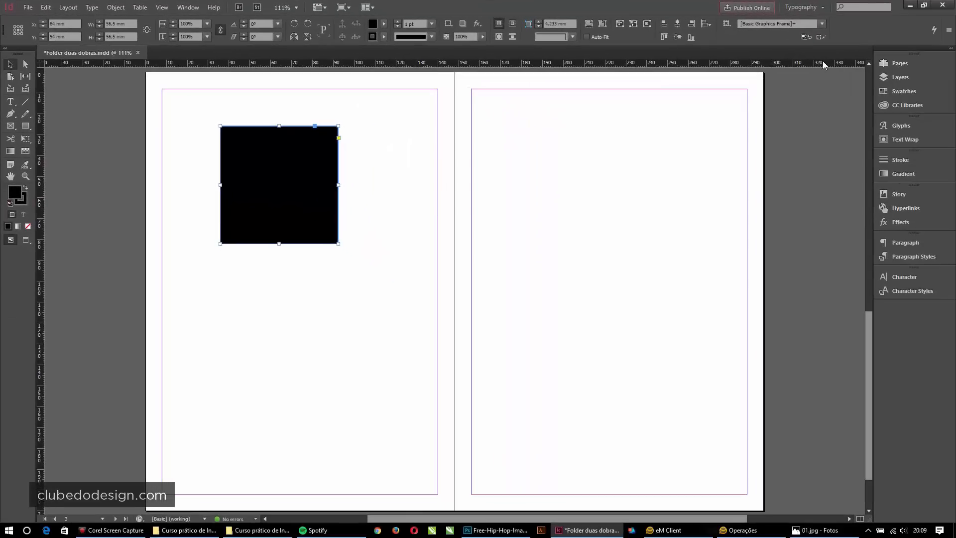
{"action": "left_click", "coordinate": [898, 90]}
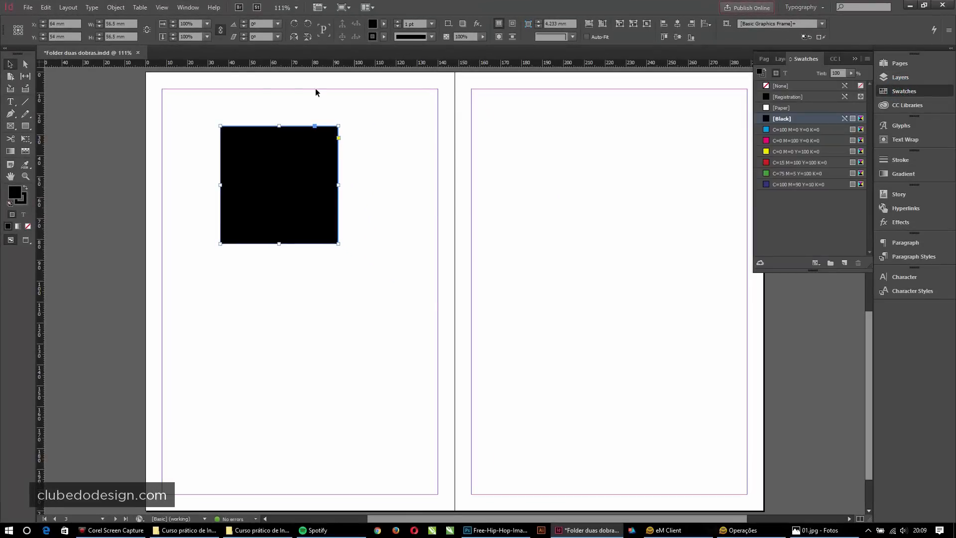
{"action": "left_click", "coordinate": [187, 8]}
{"action": "mouse_move", "coordinate": [208, 79]}
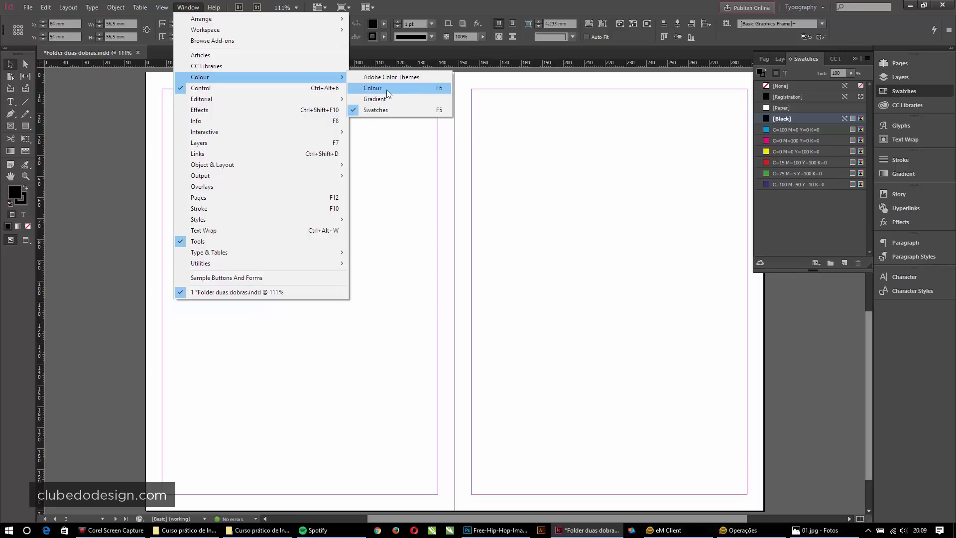
{"action": "left_click", "coordinate": [515, 157]}
{"action": "left_click", "coordinate": [284, 151]}
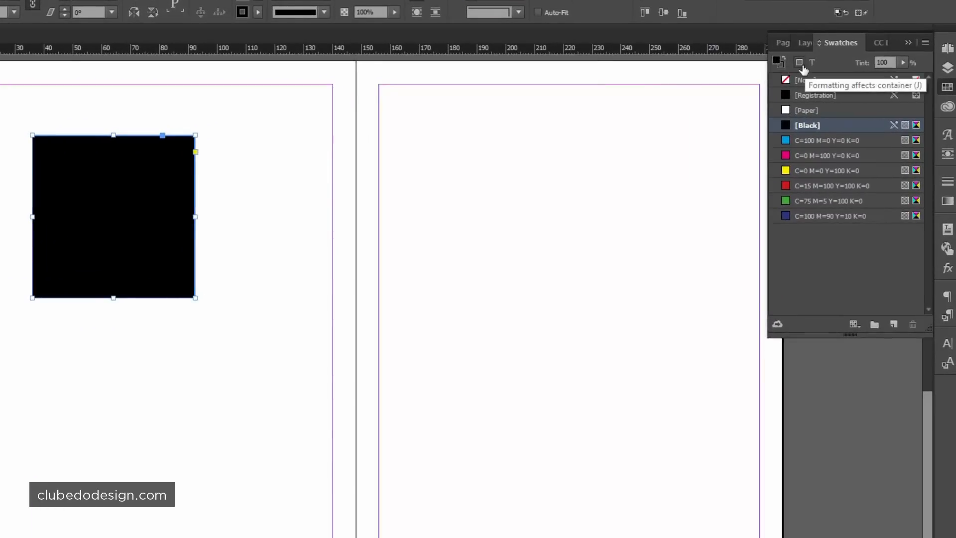
Open the Colour window, check its fill, stroke and colour mode options for the black square, and close it
{"action": "left_click", "coordinate": [776, 58]}
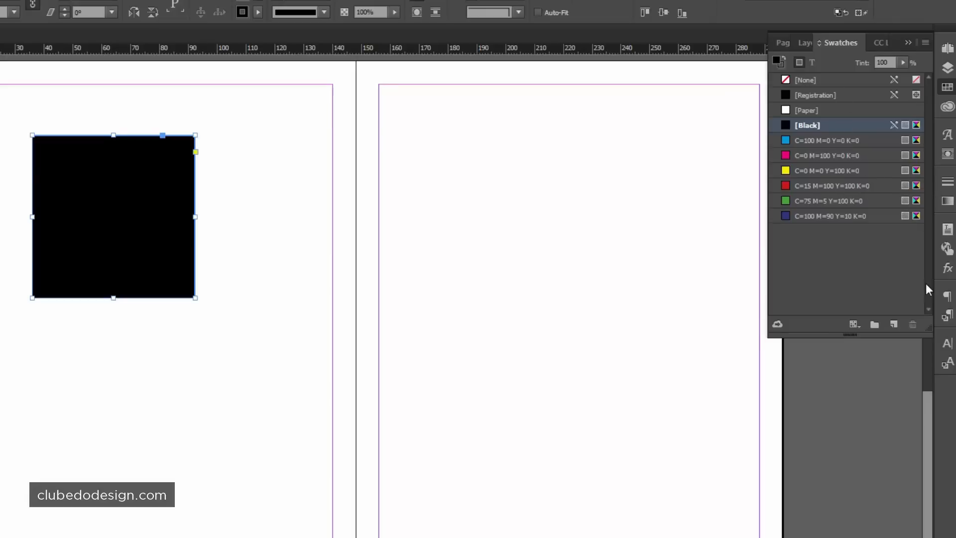
{"action": "left_click", "coordinate": [30, 8]}
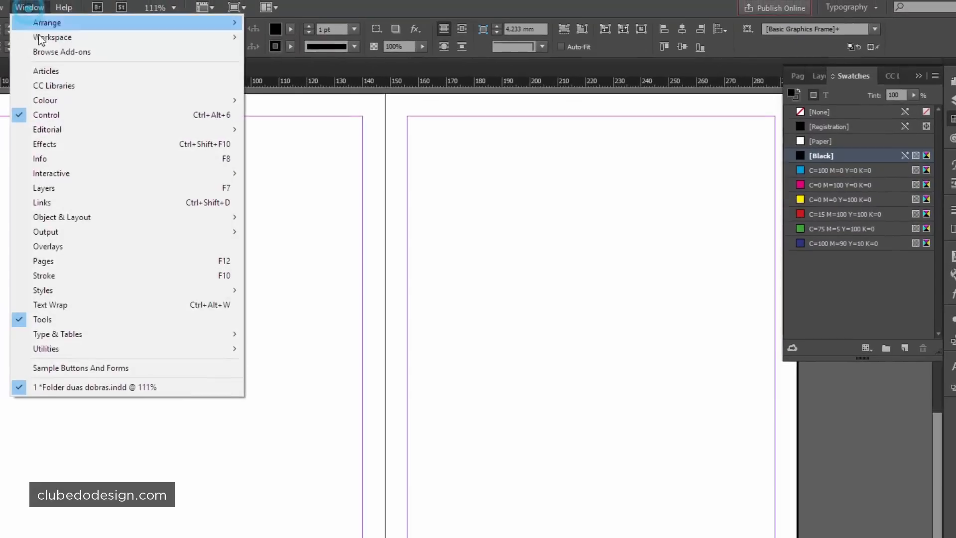
{"action": "mouse_move", "coordinate": [76, 101]}
{"action": "left_click", "coordinate": [318, 121]}
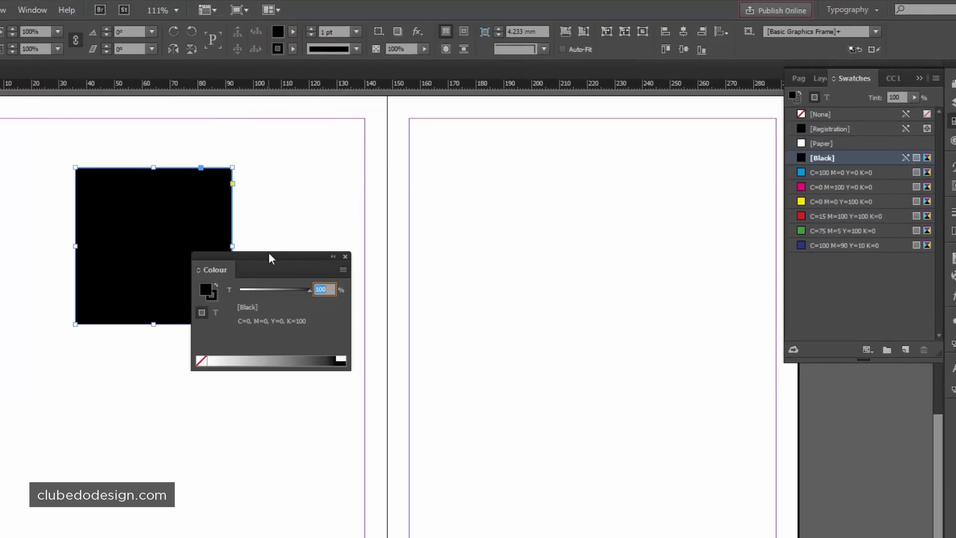
{"action": "left_click_drag", "start_coordinate": [269, 257], "coordinate": [563, 176]}
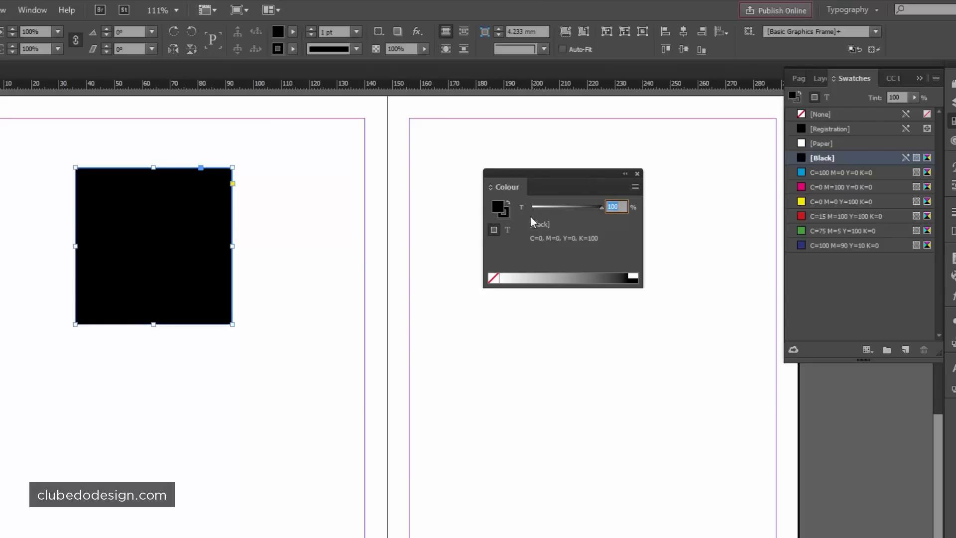
{"action": "left_click", "coordinate": [497, 210]}
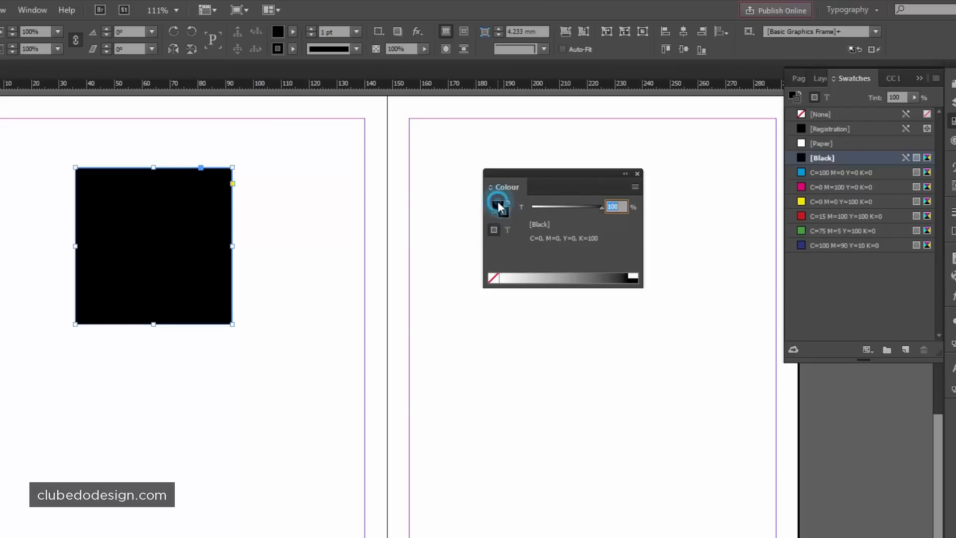
{"action": "left_click", "coordinate": [497, 207]}
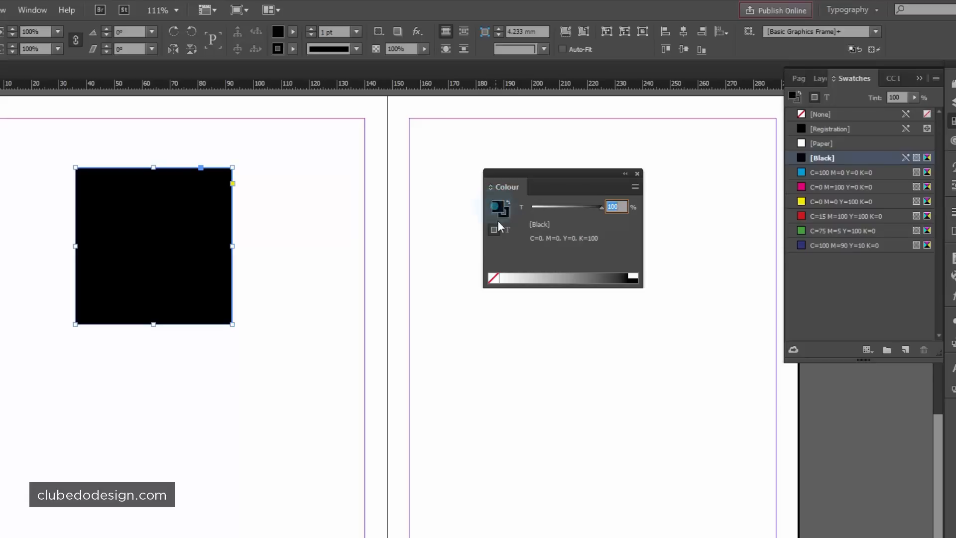
{"action": "left_click", "coordinate": [505, 214]}
{"action": "left_click", "coordinate": [500, 209]}
{"action": "left_click", "coordinate": [635, 188]}
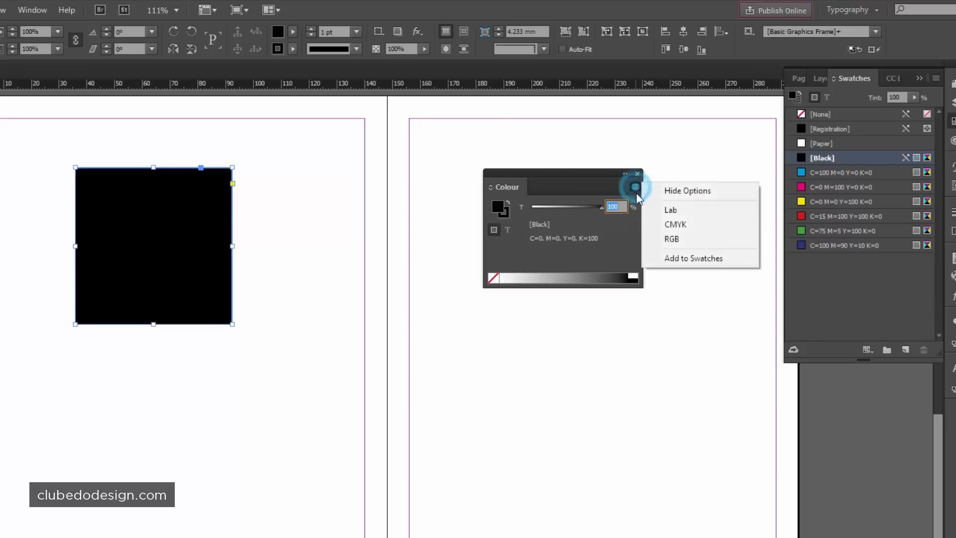
{"action": "left_click", "coordinate": [591, 251]}
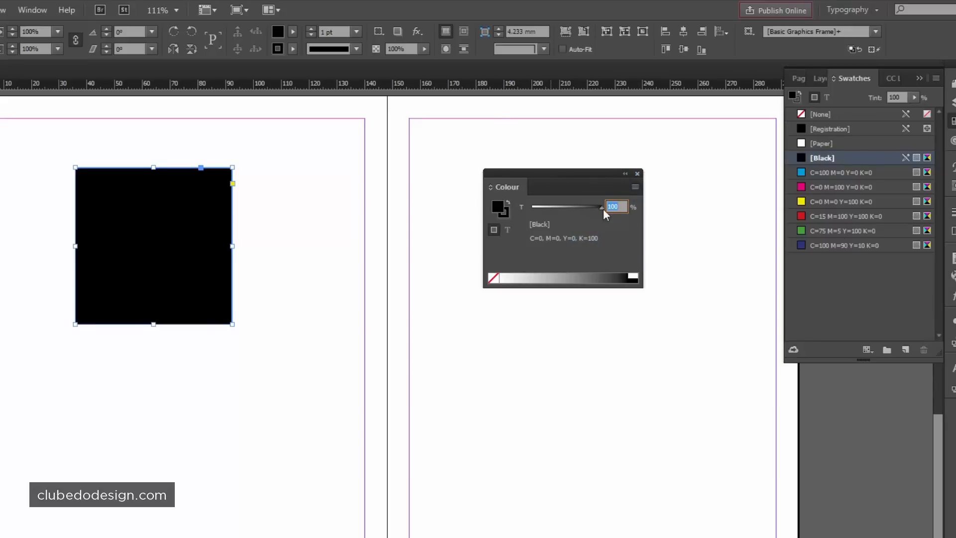
{"action": "left_click", "coordinate": [637, 173]}
Reselect the black square and resize it freely to a tall rectangle about 56 mm wide and 100 mm high
{"action": "left_click", "coordinate": [53, 164]}
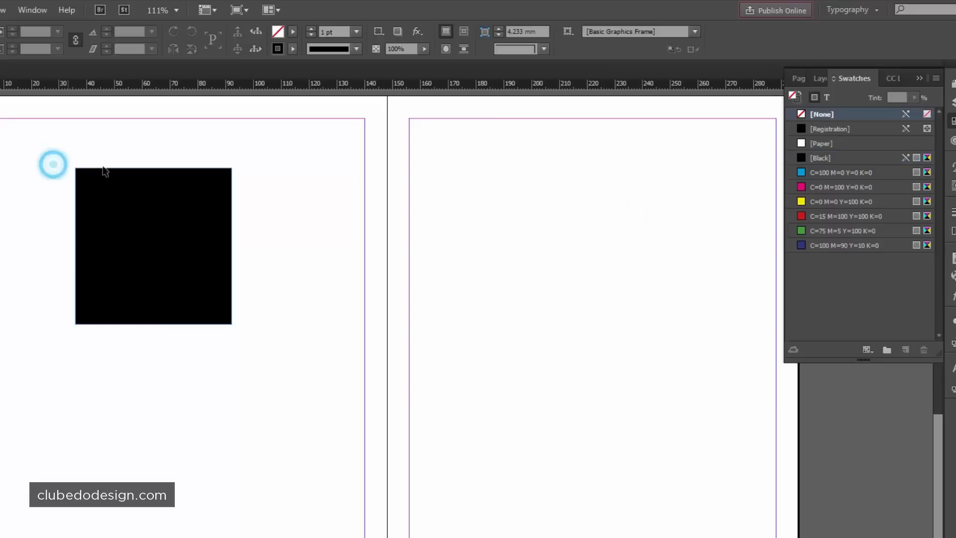
{"action": "left_click", "coordinate": [154, 174]}
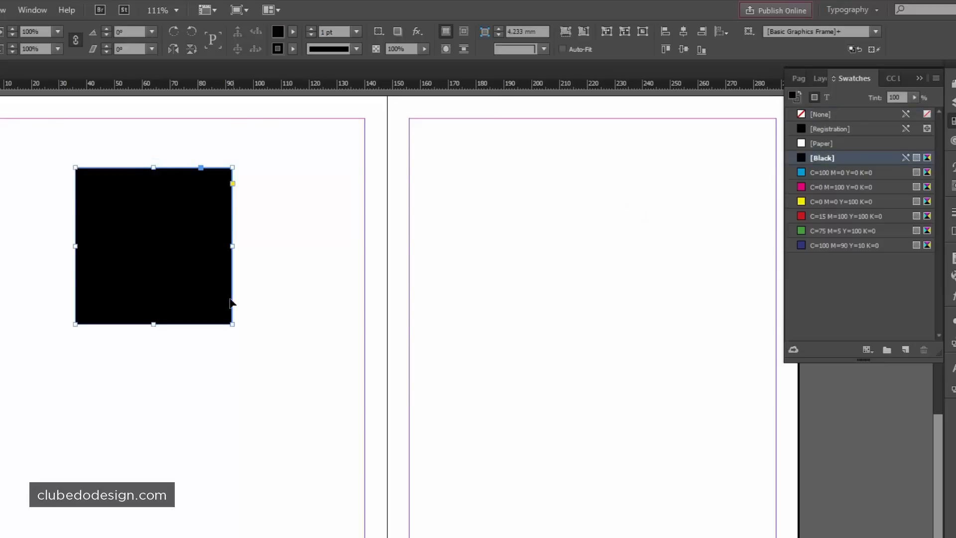
{"action": "scroll", "coordinate": [231, 303], "scroll_direction": "up", "scroll_amount": 2}
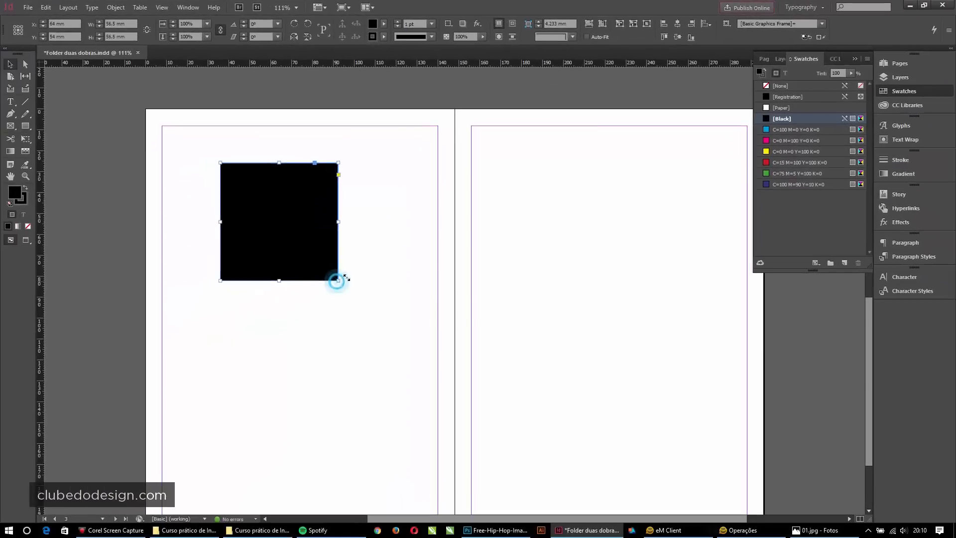
{"action": "left_click_drag", "start_coordinate": [232, 373], "coordinate": [346, 507]}
{"action": "left_click_drag", "start_coordinate": [422, 379], "coordinate": [687, 400]}
{"action": "left_click_drag", "start_coordinate": [687, 401], "coordinate": [336, 372]}
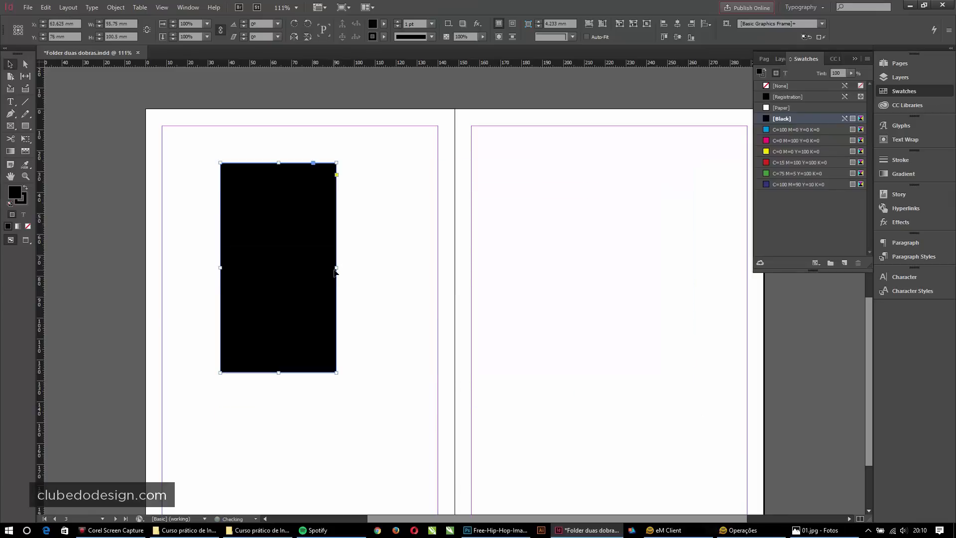
Stretch the black rectangle across both pages to about 188 mm wide and reduce its height to about 58 mm
{"action": "left_click_drag", "start_coordinate": [335, 271], "coordinate": [614, 269]}
{"action": "left_click", "coordinate": [417, 371]}
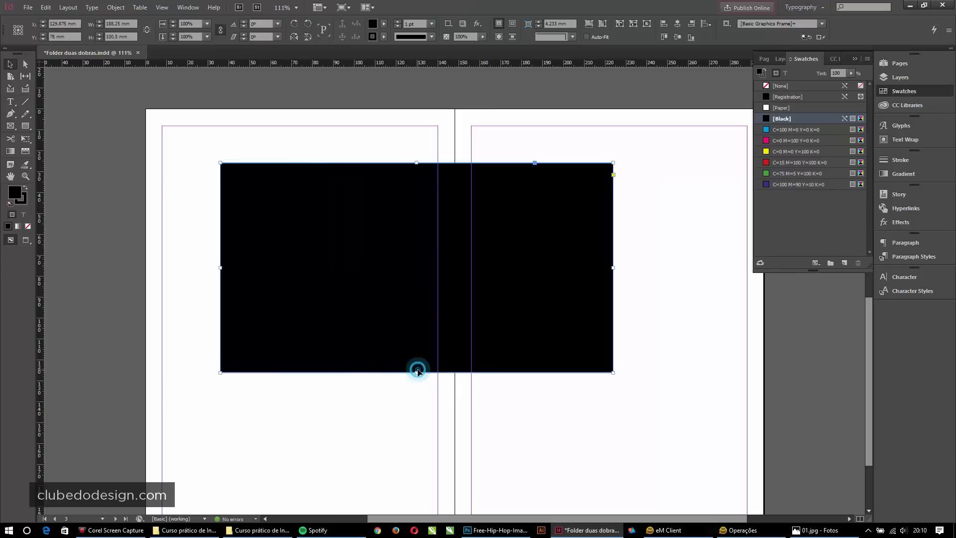
{"action": "left_click_drag", "start_coordinate": [417, 371], "coordinate": [405, 282]}
{"action": "left_click", "coordinate": [514, 369]}
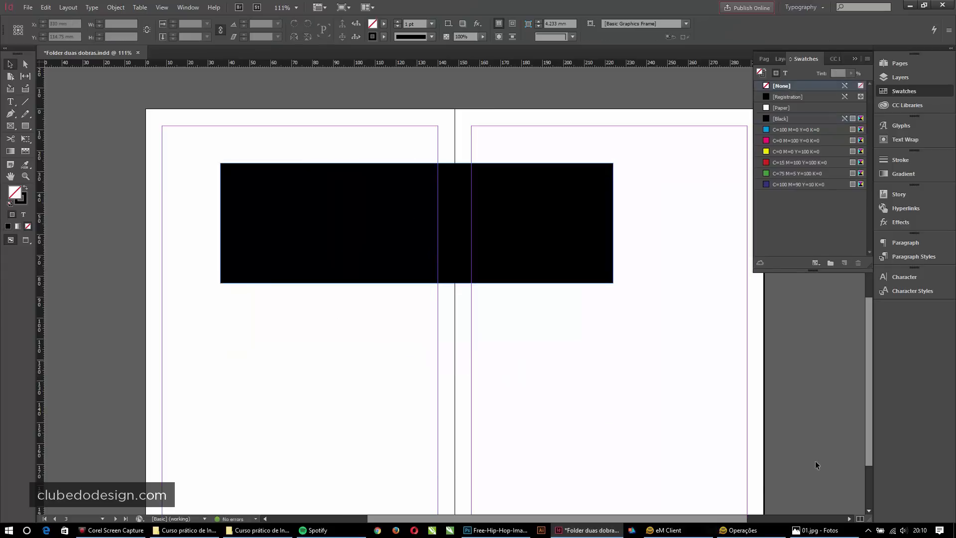
{"action": "left_click", "coordinate": [591, 274]}
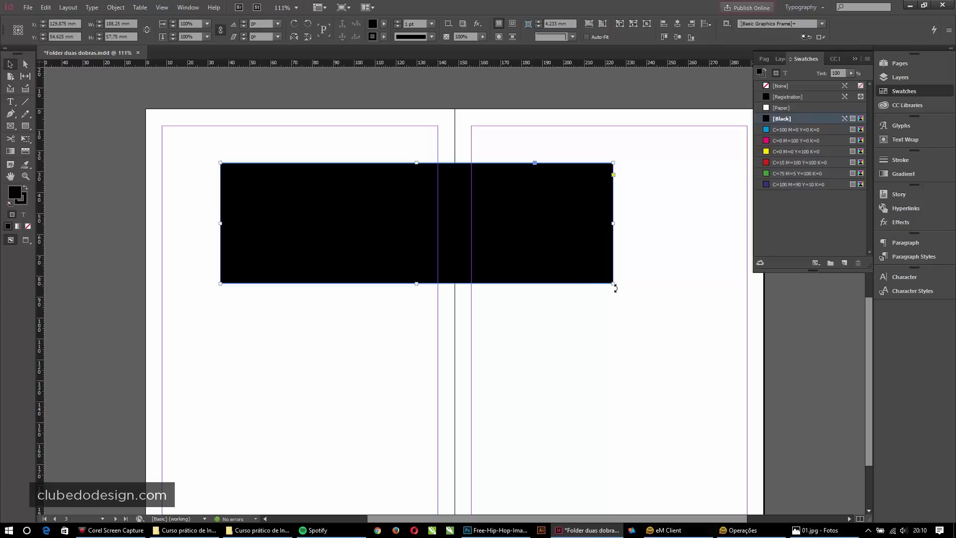
Resize the black rectangle to about 130 × 120 mm and move it inside the left page's margins
{"action": "left_click_drag", "start_coordinate": [612, 285], "coordinate": [491, 413]}
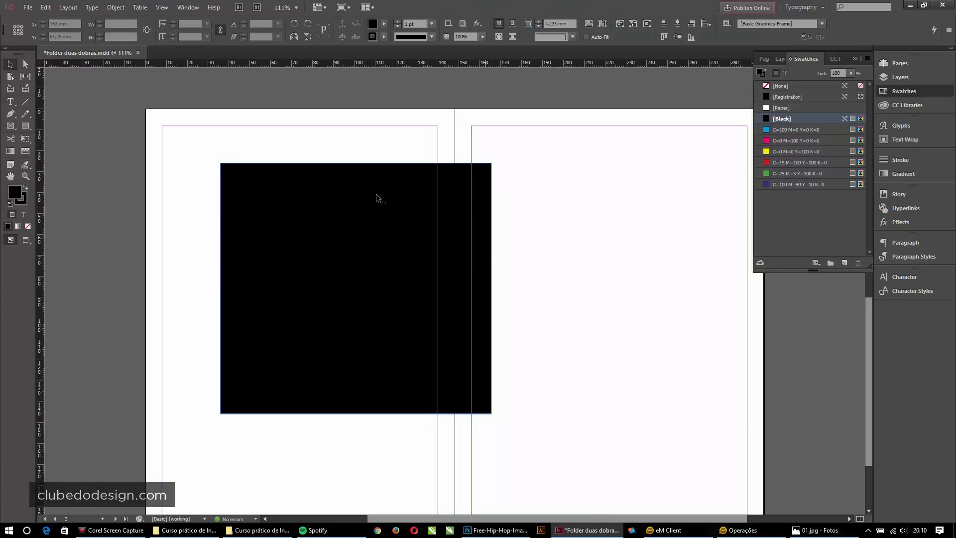
{"action": "left_click", "coordinate": [292, 300]}
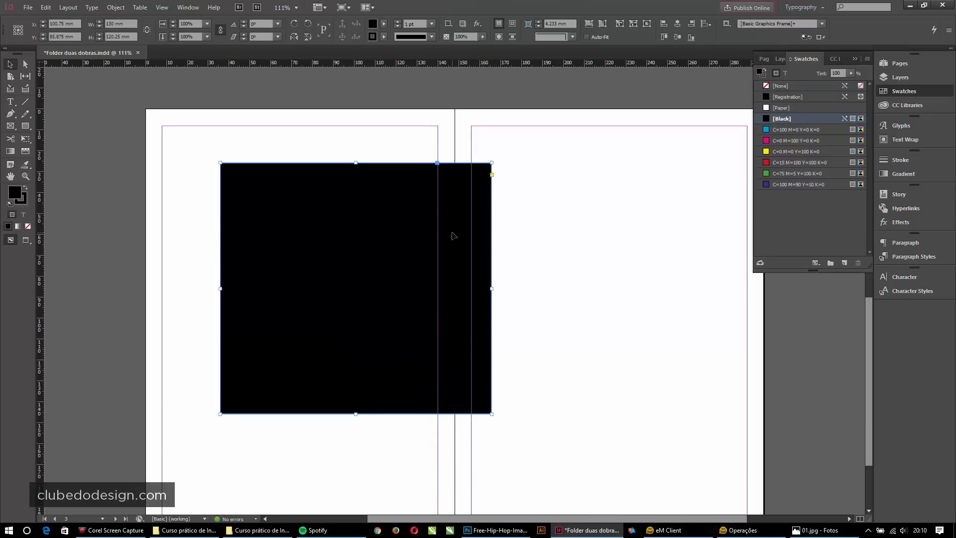
{"action": "left_click_drag", "start_coordinate": [453, 236], "coordinate": [370, 244]}
{"action": "left_click", "coordinate": [367, 212]}
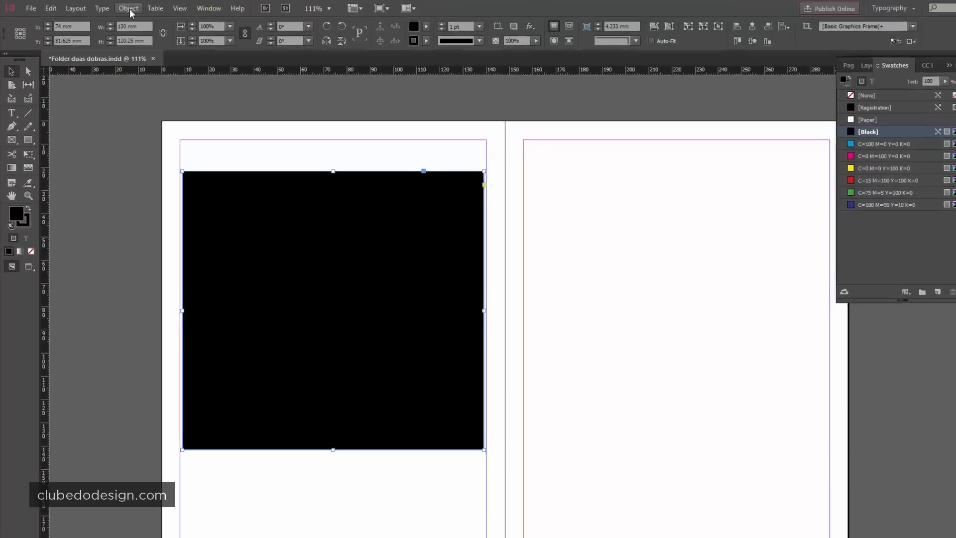
Preview moving the black rectangle by distances of 10 mm and -100 mm, and cancel the move
{"action": "left_click", "coordinate": [117, 8]}
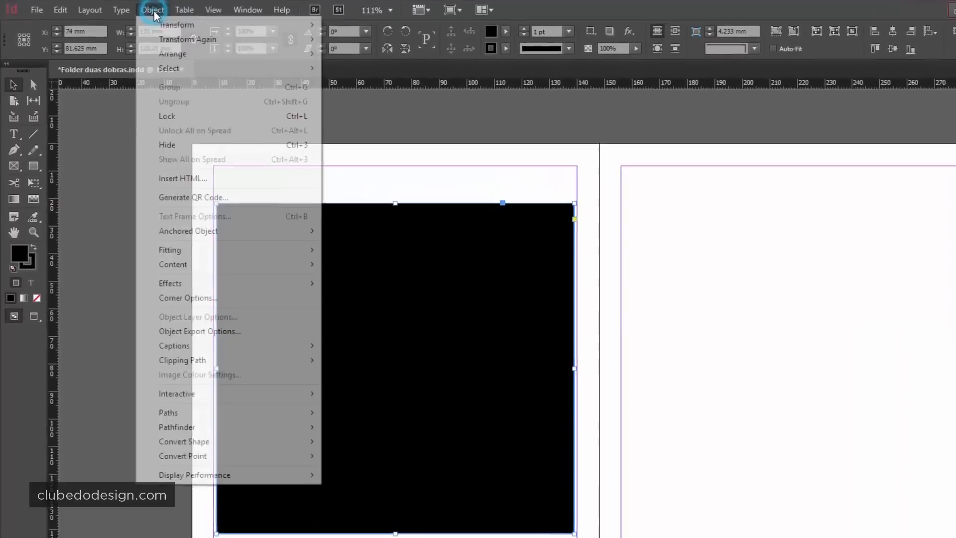
{"action": "mouse_move", "coordinate": [174, 26]}
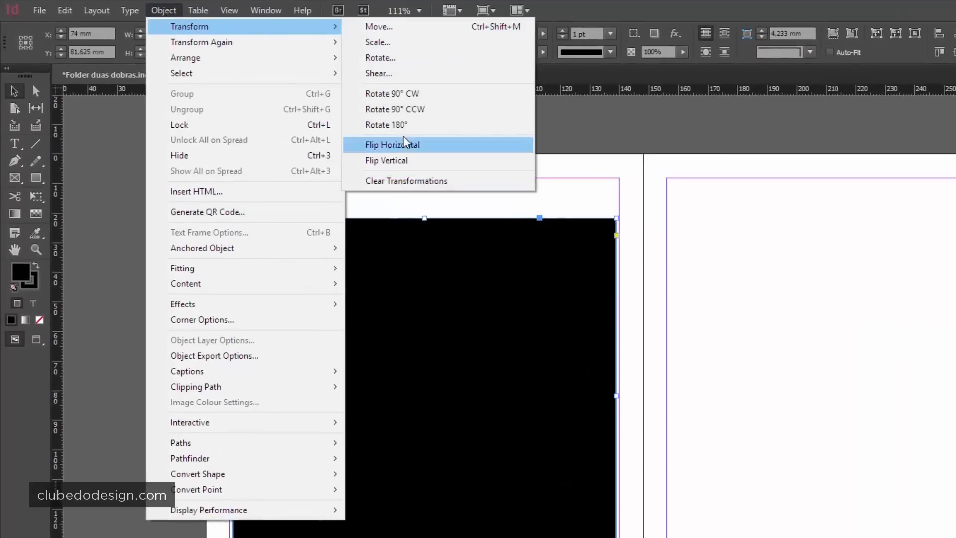
{"action": "left_click", "coordinate": [384, 28]}
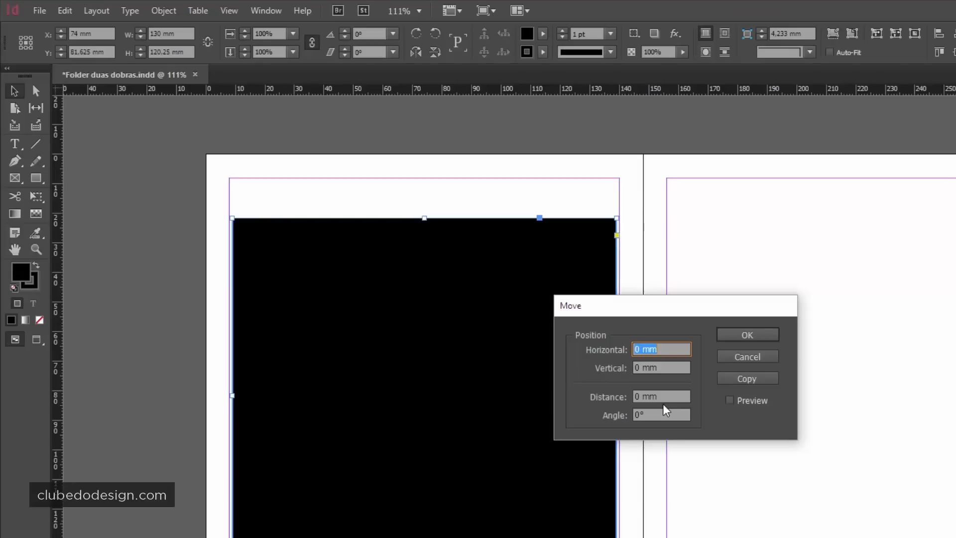
{"action": "left_click", "coordinate": [730, 401]}
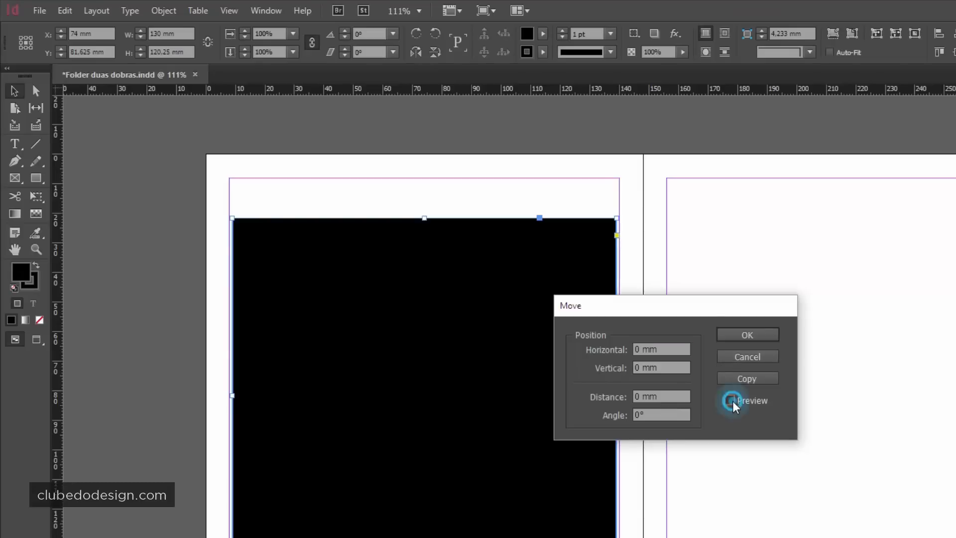
{"action": "left_click_drag", "start_coordinate": [675, 396], "coordinate": [588, 396]}
{"action": "type", "text": "10"}
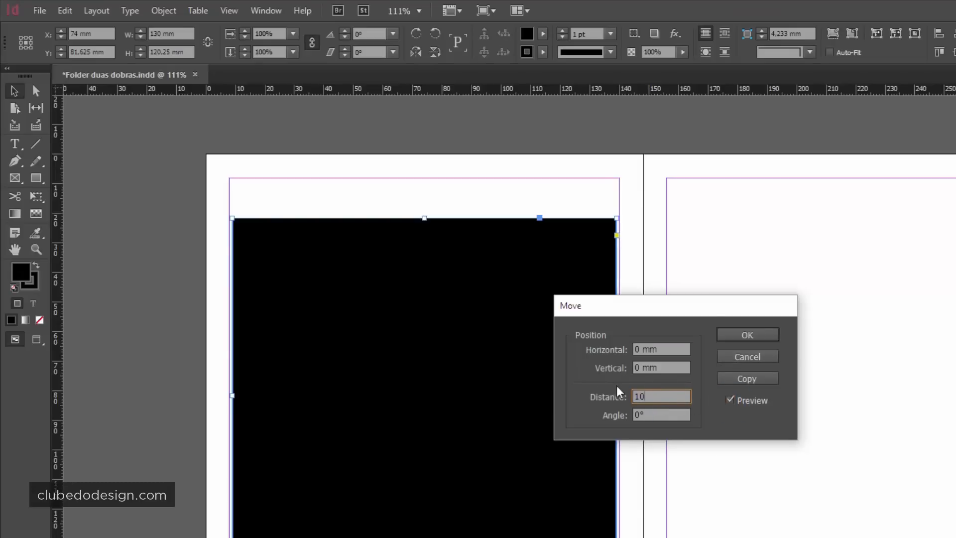
{"action": "left_click", "coordinate": [655, 369]}
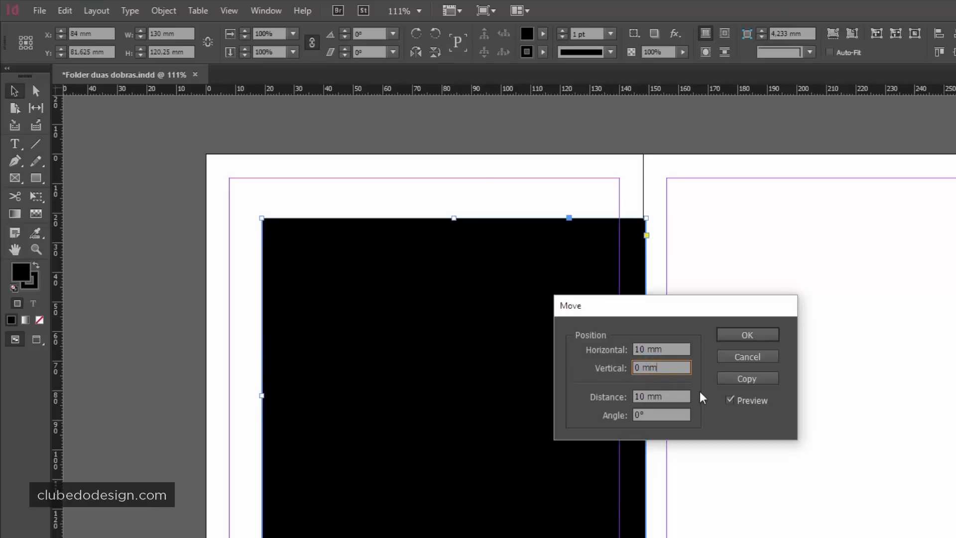
{"action": "double_click", "coordinate": [639, 396]}
{"action": "type", "text": "-100"}
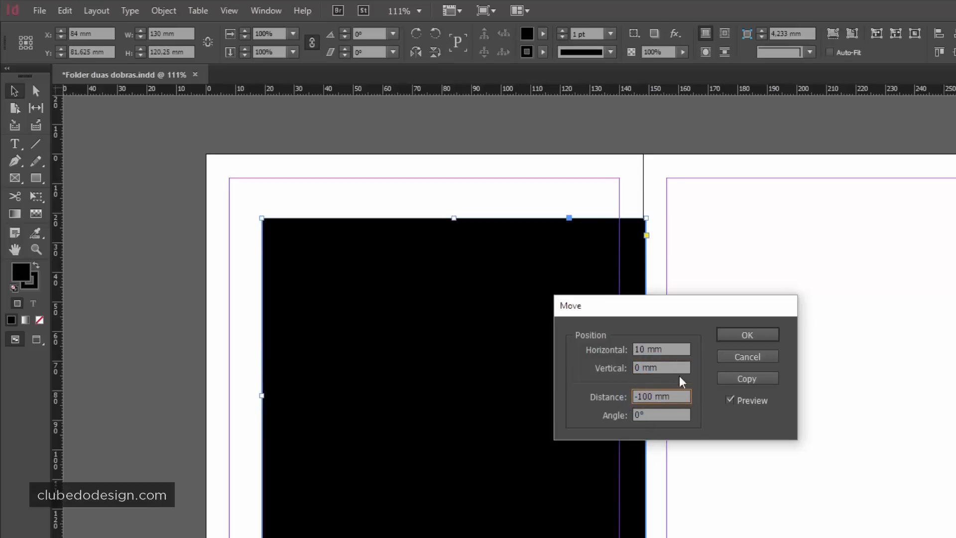
{"action": "left_click", "coordinate": [679, 366]}
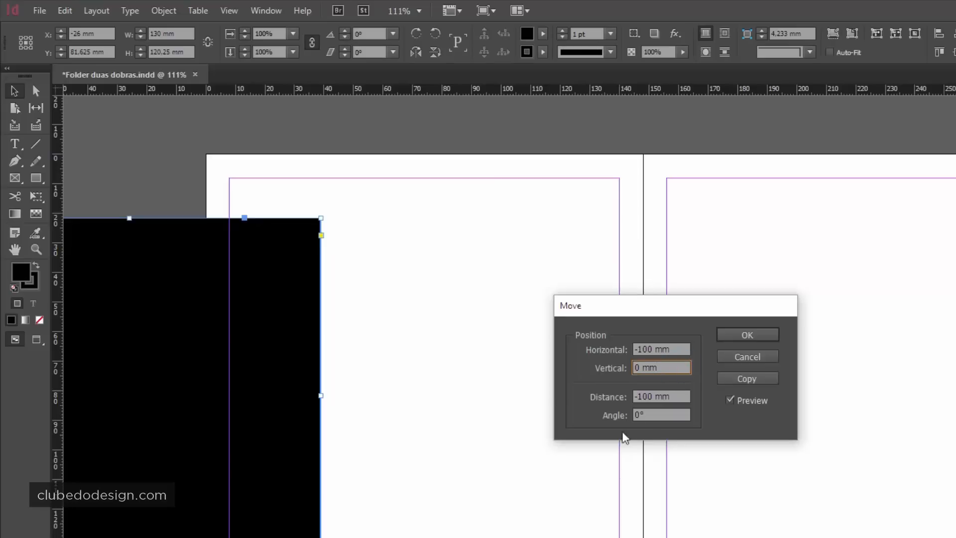
{"action": "left_click", "coordinate": [746, 355]}
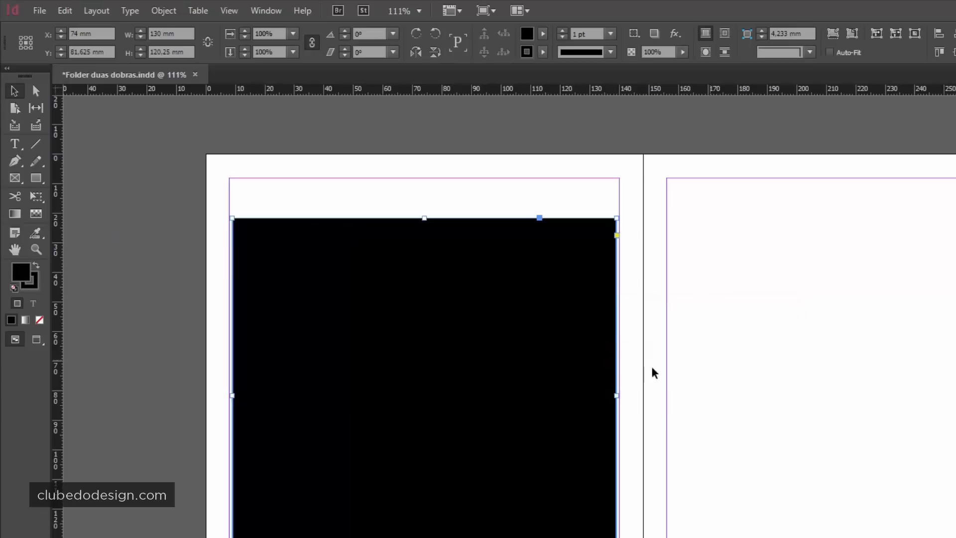
{"action": "left_click", "coordinate": [164, 10]}
{"action": "left_click", "coordinate": [164, 10]}
{"action": "left_click", "coordinate": [168, 11]}
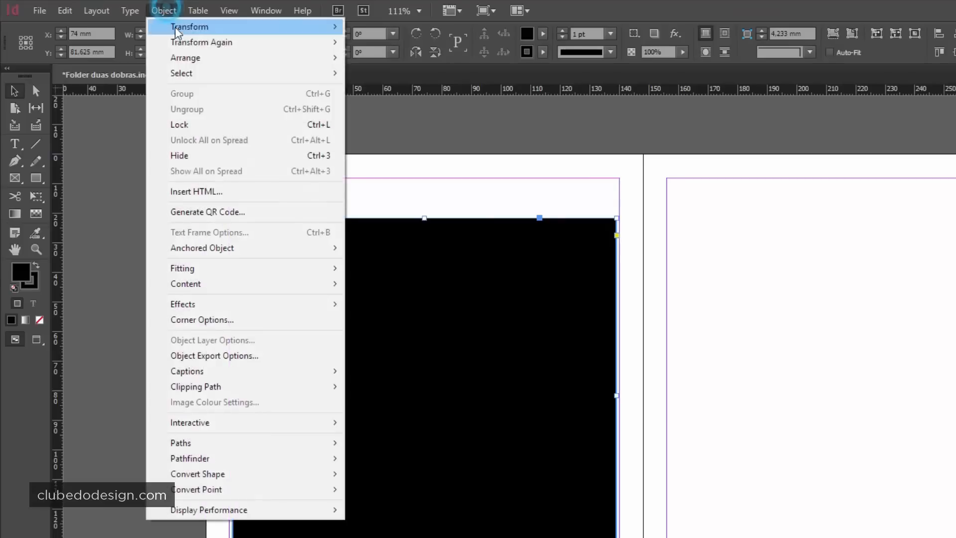
{"action": "left_click", "coordinate": [178, 29]}
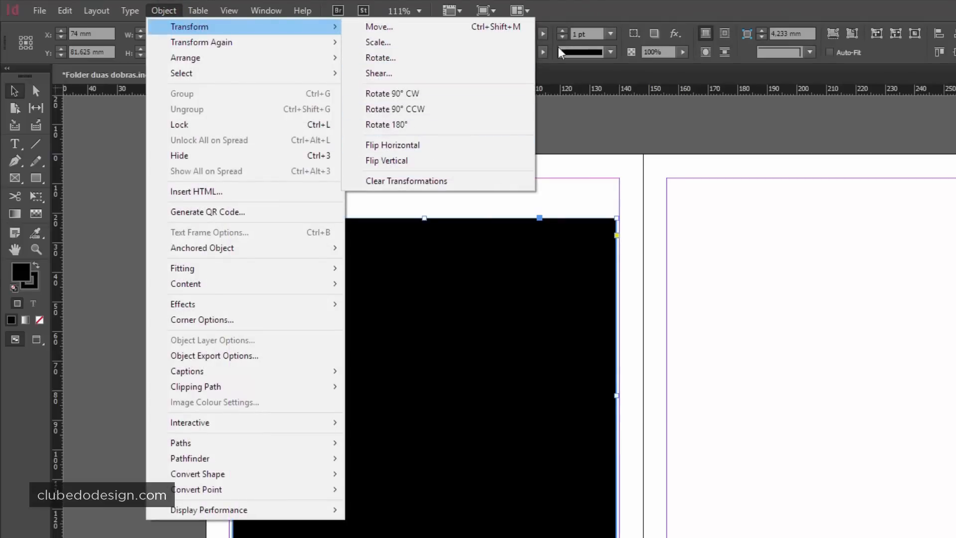
{"action": "left_click", "coordinate": [591, 3]}
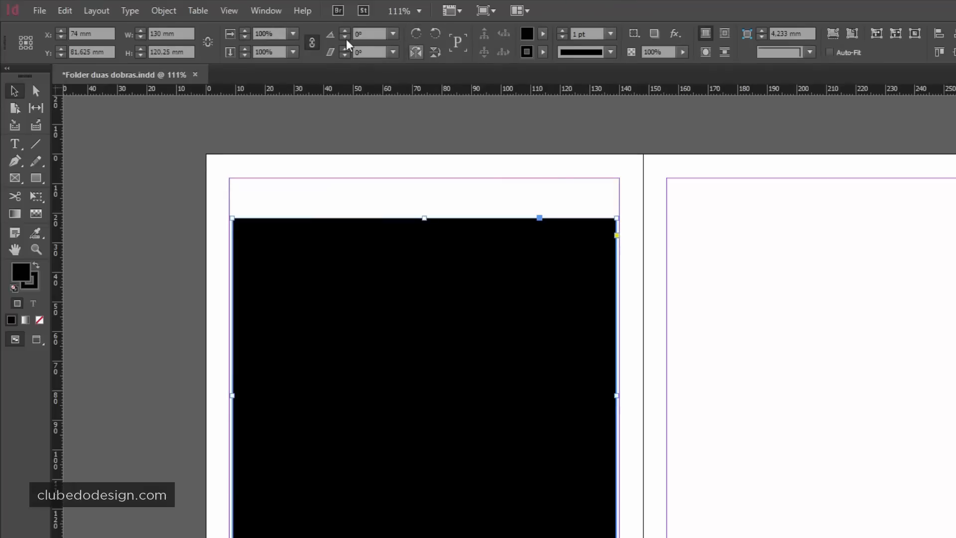
Convert the shape of the black rectangle to a Rounded Rectangle
{"action": "left_click", "coordinate": [162, 11]}
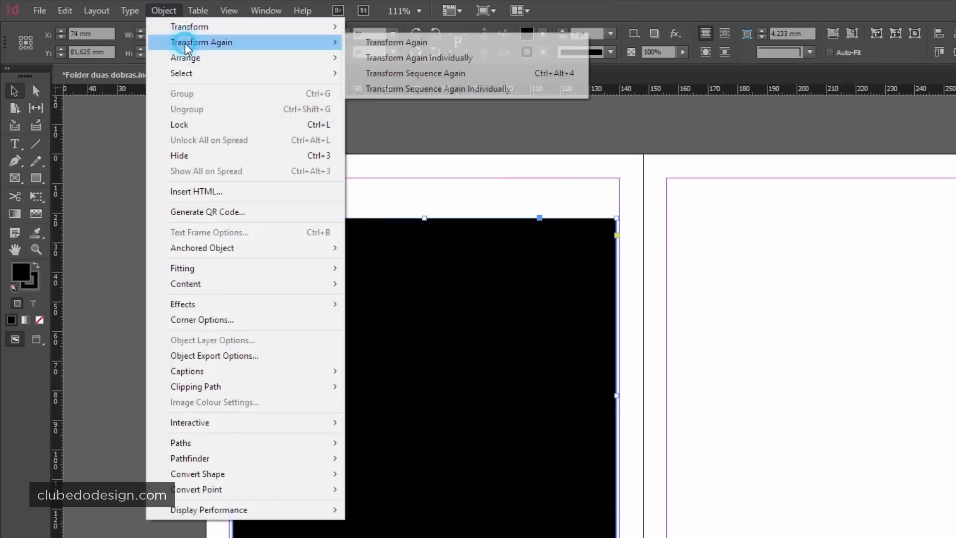
{"action": "mouse_move", "coordinate": [205, 61]}
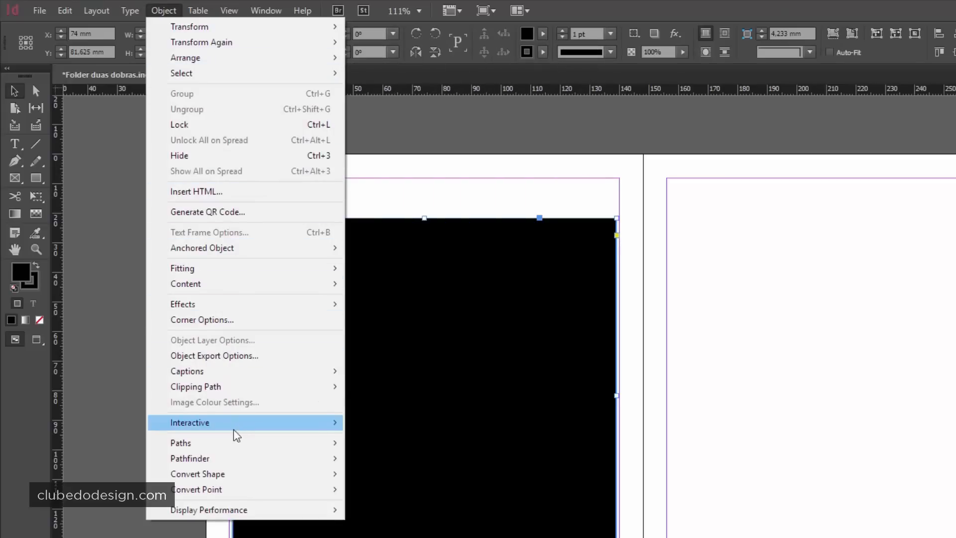
{"action": "mouse_move", "coordinate": [222, 453]}
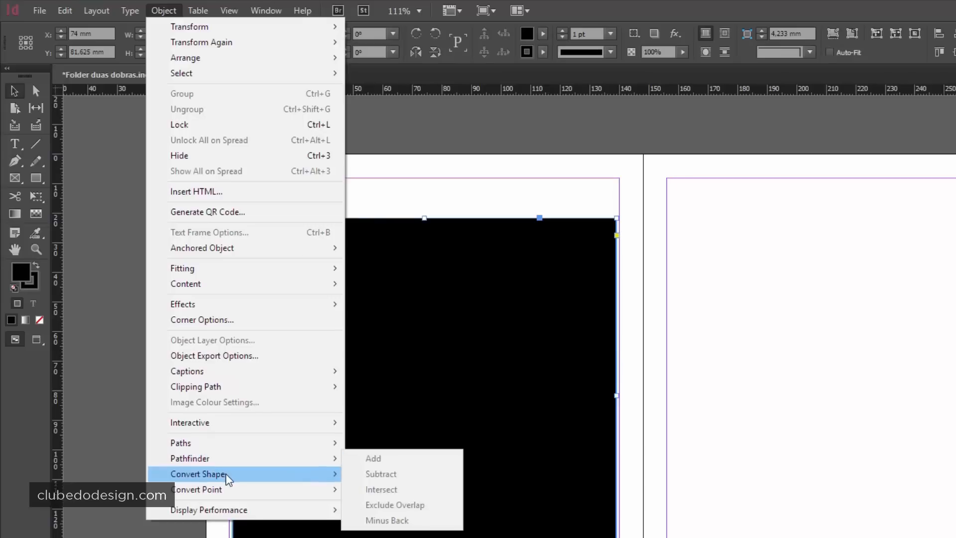
{"action": "mouse_move", "coordinate": [225, 473]}
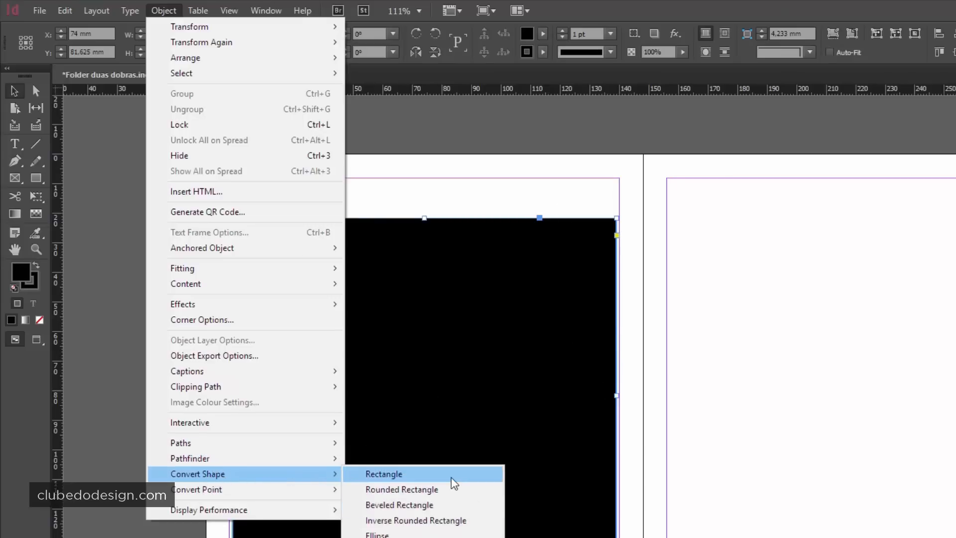
{"action": "left_click", "coordinate": [427, 489]}
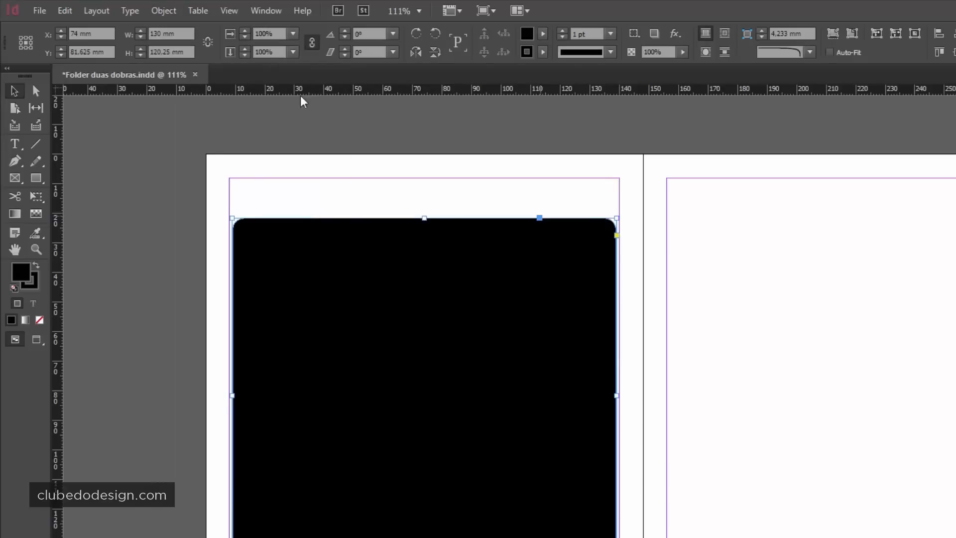
Convert the black rounded shape on the left page to a Beveled Rectangle
{"action": "left_click", "coordinate": [164, 11]}
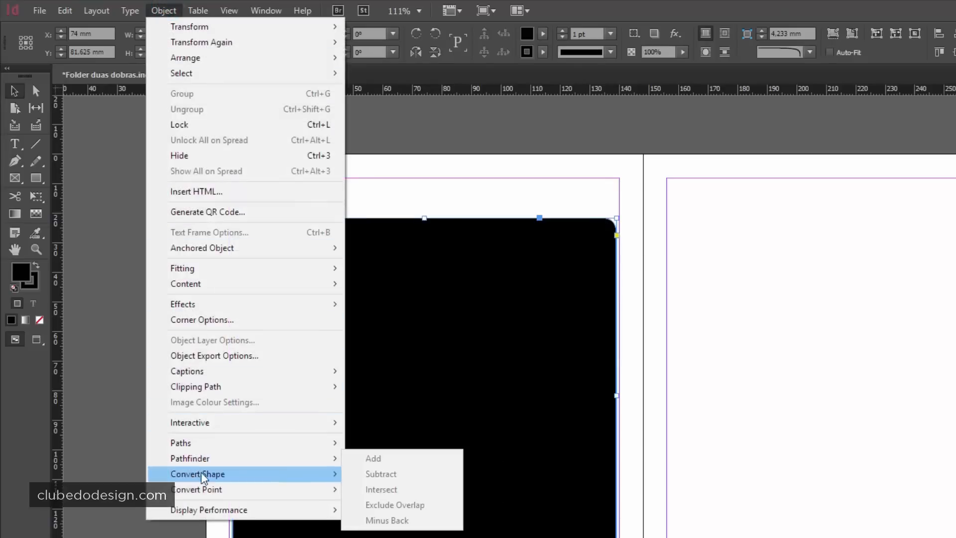
{"action": "mouse_move", "coordinate": [192, 476]}
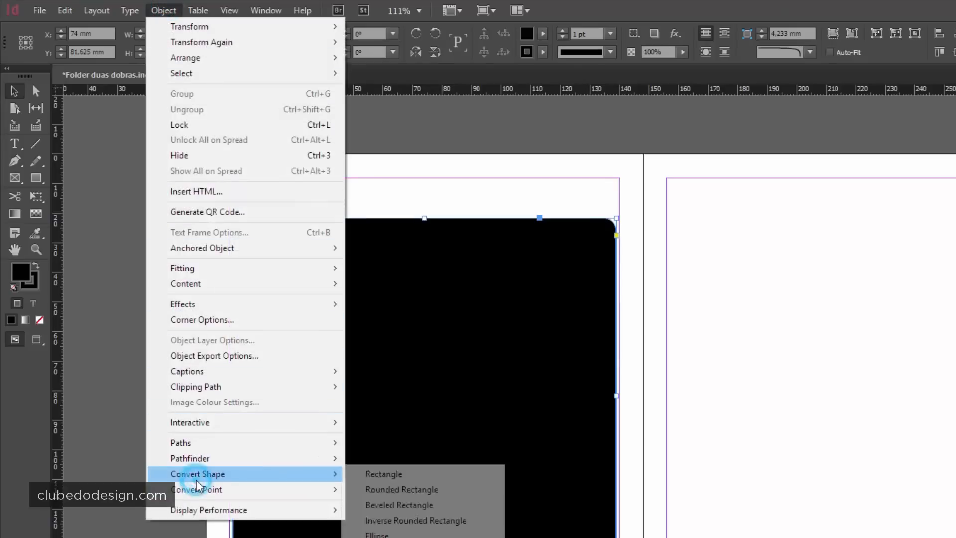
{"action": "left_click", "coordinate": [417, 505]}
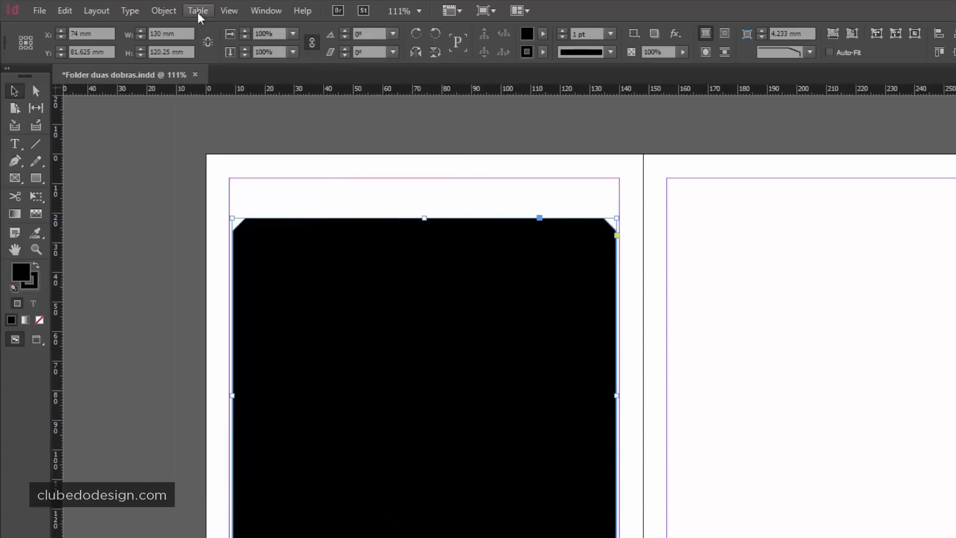
Convert the black beveled shape to a plain Rectangle and reselect it
{"action": "left_click", "coordinate": [164, 10]}
{"action": "mouse_move", "coordinate": [222, 475]}
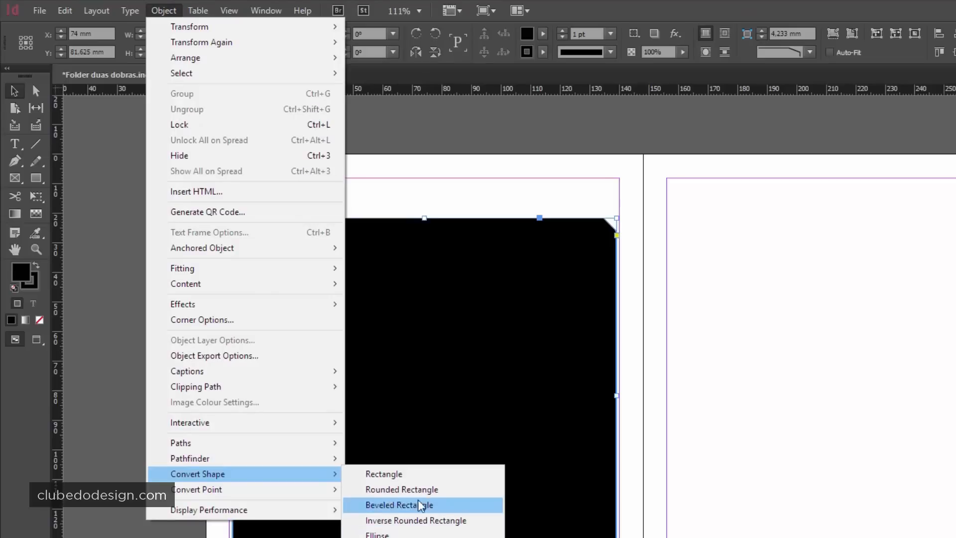
{"action": "left_click", "coordinate": [416, 476]}
{"action": "left_click", "coordinate": [758, 384]}
{"action": "left_click", "coordinate": [543, 324]}
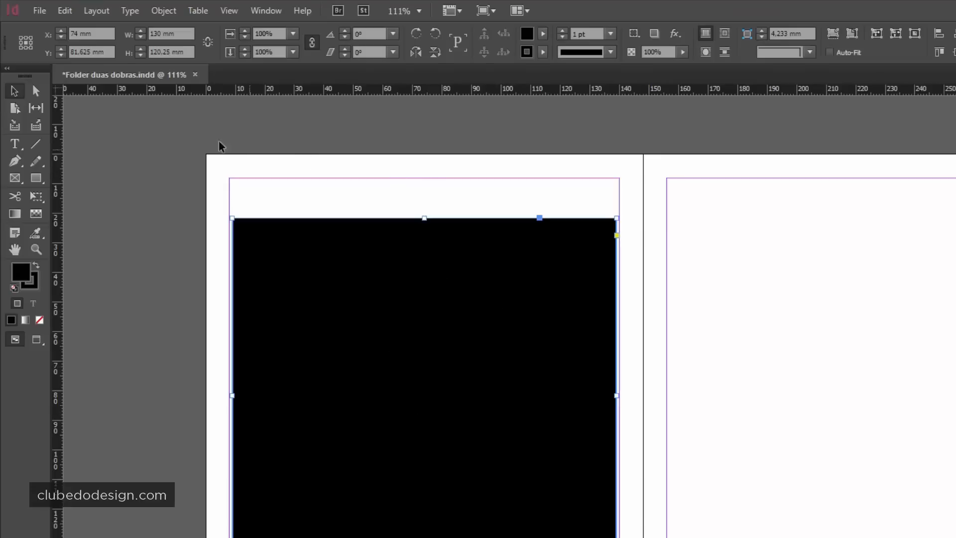
{"action": "left_click", "coordinate": [169, 17]}
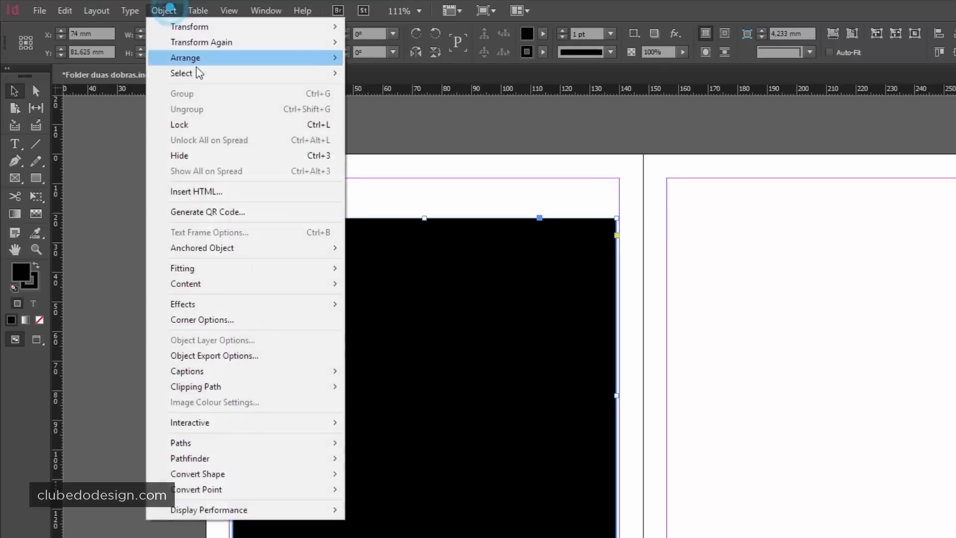
{"action": "left_click", "coordinate": [494, 326]}
{"action": "right_click", "coordinate": [438, 312]}
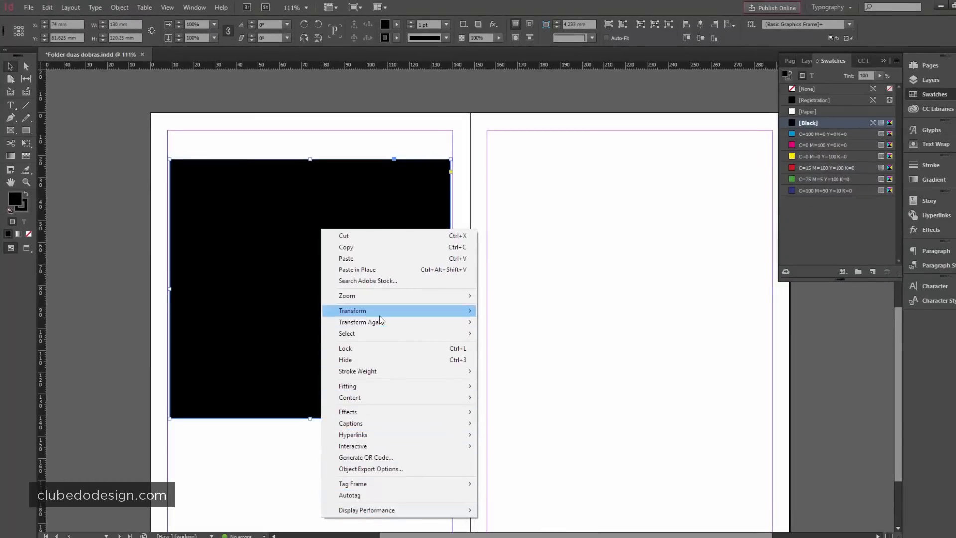
{"action": "mouse_move", "coordinate": [379, 313]}
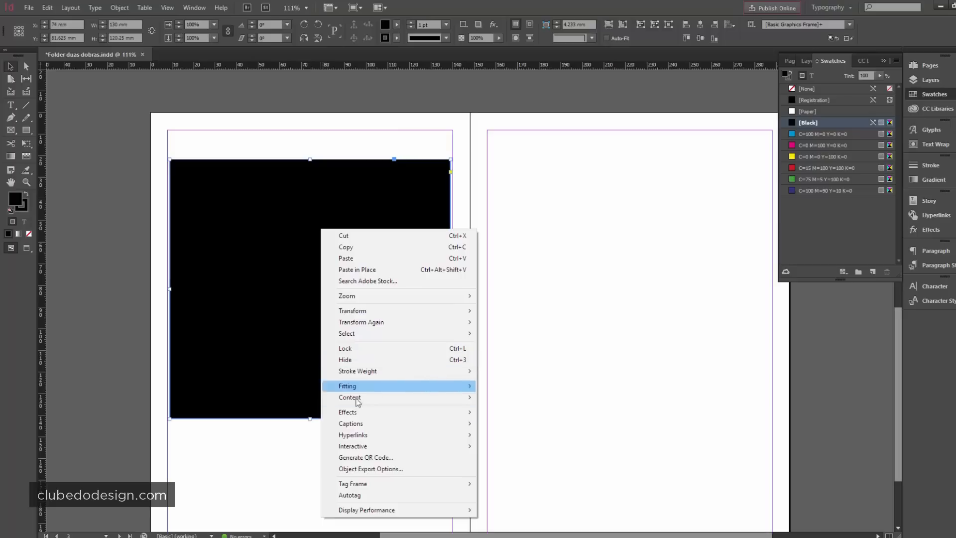
{"action": "left_click", "coordinate": [276, 493]}
{"action": "left_click", "coordinate": [390, 284]}
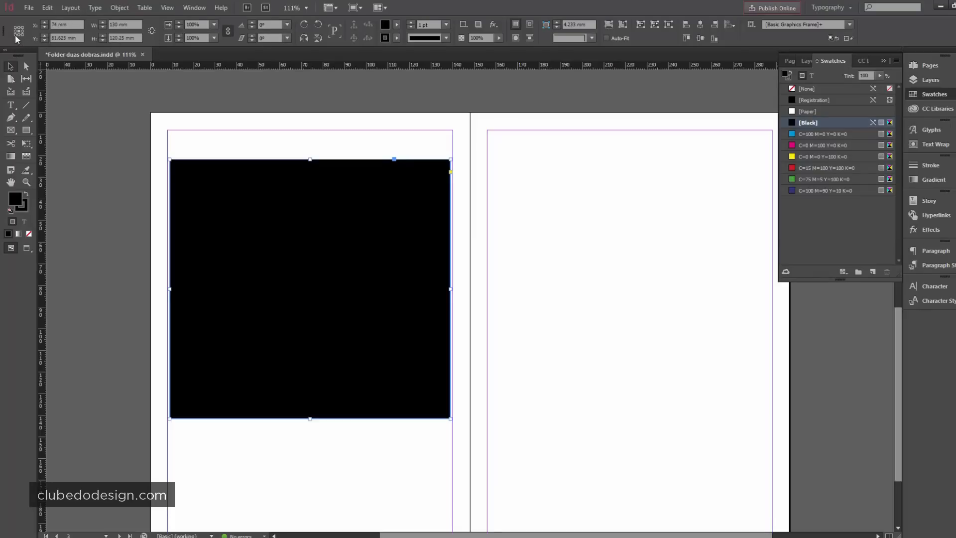
Set the black rectangle's reference point to its bottom-left corner and its X position to 12 mm
{"action": "left_click", "coordinate": [16, 34]}
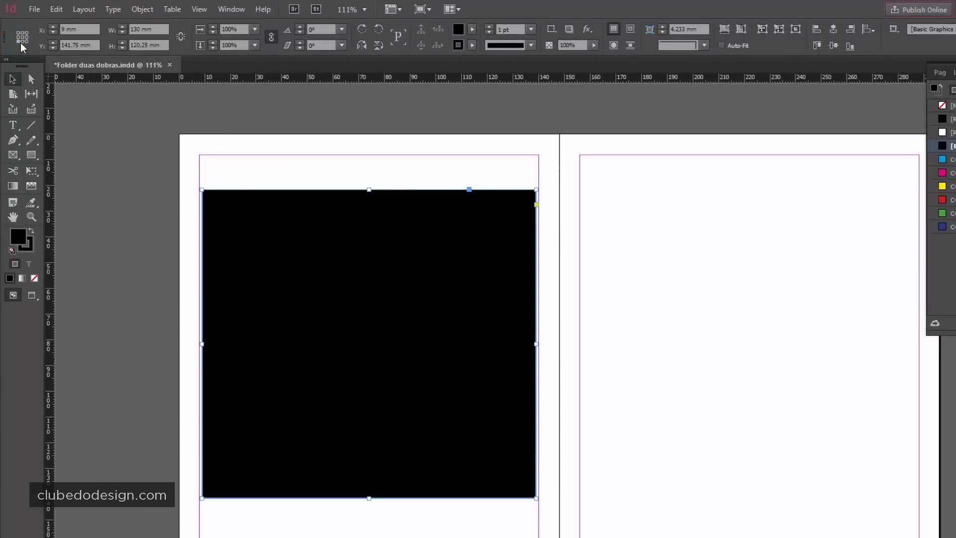
{"action": "left_click", "coordinate": [23, 42]}
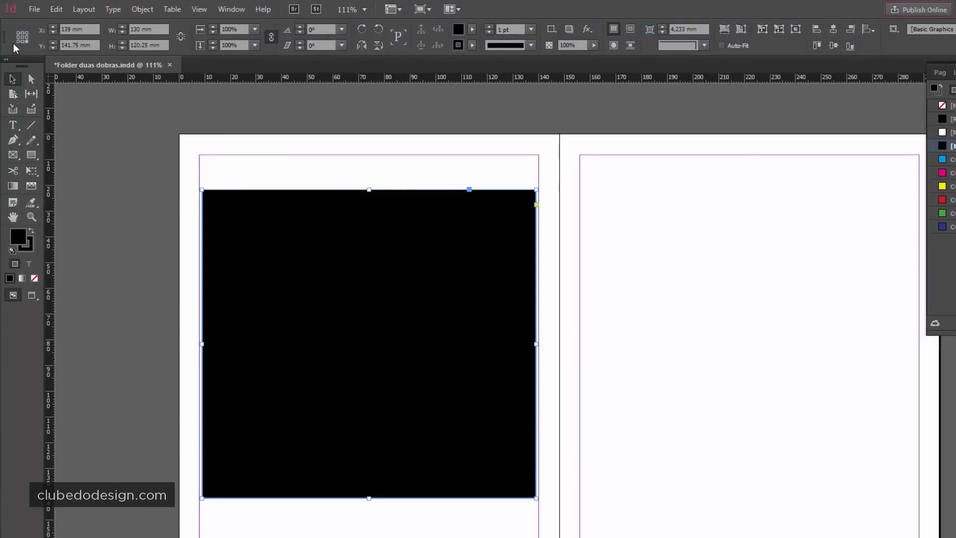
{"action": "left_click", "coordinate": [17, 40]}
{"action": "left_click", "coordinate": [53, 27]}
{"action": "left_click", "coordinate": [53, 27]}
{"action": "left_click", "coordinate": [53, 27]}
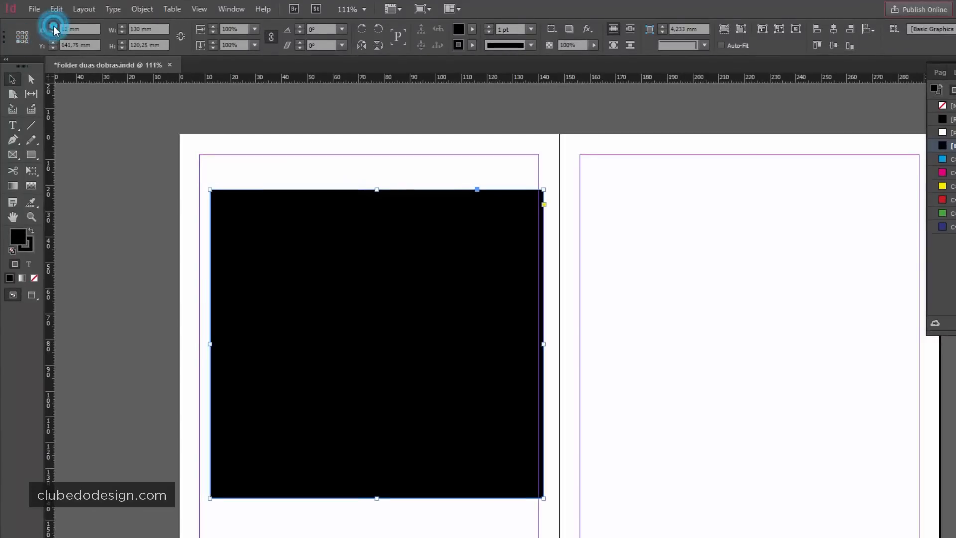
{"action": "left_click", "coordinate": [53, 27]}
{"action": "left_click", "coordinate": [53, 27]}
{"action": "left_click", "coordinate": [53, 27]}
{"action": "double_click", "coordinate": [53, 32]}
{"action": "left_click", "coordinate": [53, 31]}
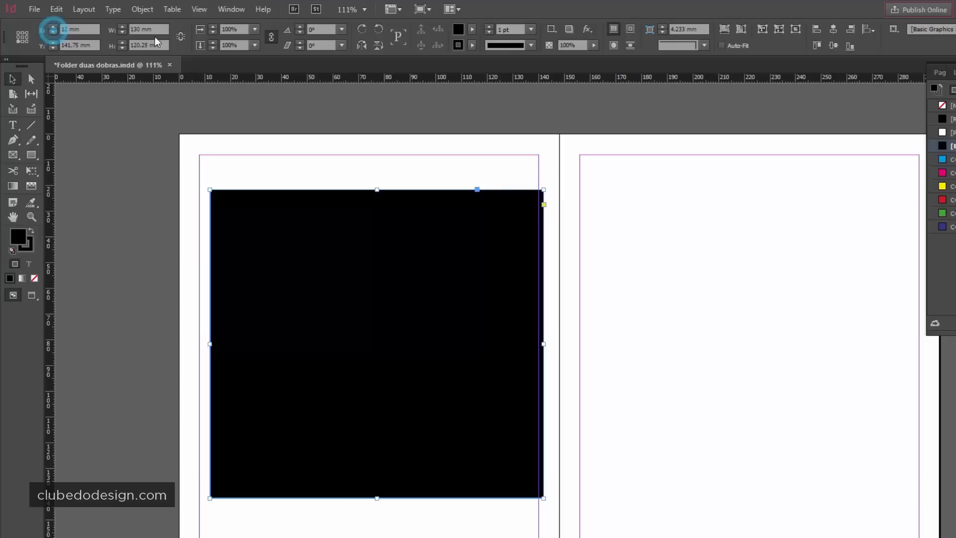
Increase the black rectangle's width to 139 mm from the bottom-left reference point
{"action": "left_click", "coordinate": [122, 27]}
{"action": "left_click", "coordinate": [122, 26]}
{"action": "left_click", "coordinate": [122, 26]}
{"action": "left_click", "coordinate": [122, 26]}
{"action": "left_click", "coordinate": [123, 26]}
{"action": "left_click", "coordinate": [123, 26]}
{"action": "left_click", "coordinate": [123, 26]}
{"action": "left_click", "coordinate": [123, 26]}
{"action": "left_click", "coordinate": [122, 26]}
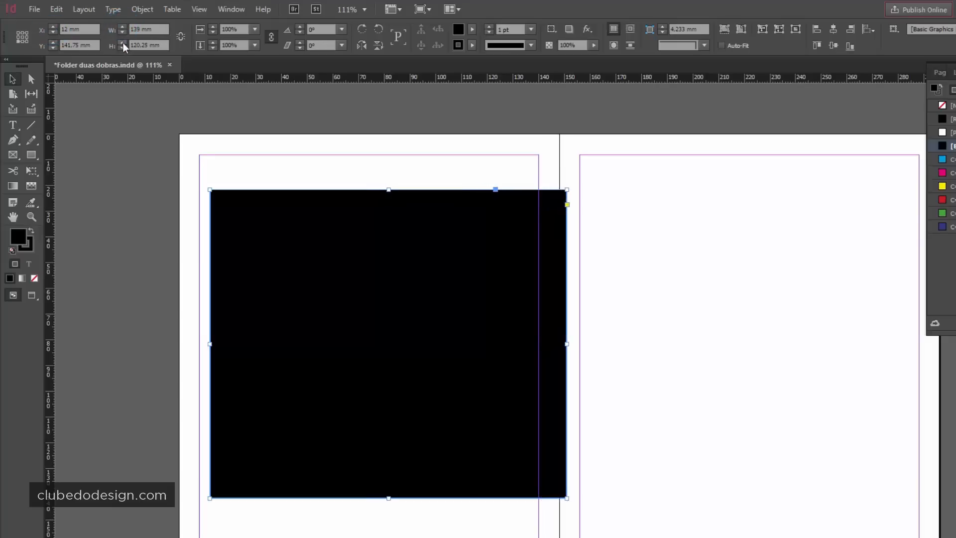
Adjust the black rectangle's height to 124 mm, keeping its bottom edge fixed
{"action": "left_click", "coordinate": [122, 43]}
{"action": "left_click", "coordinate": [122, 43]}
{"action": "left_click", "coordinate": [122, 42]}
{"action": "double_click", "coordinate": [122, 43]}
{"action": "double_click", "coordinate": [122, 43]}
{"action": "left_click", "coordinate": [122, 47]}
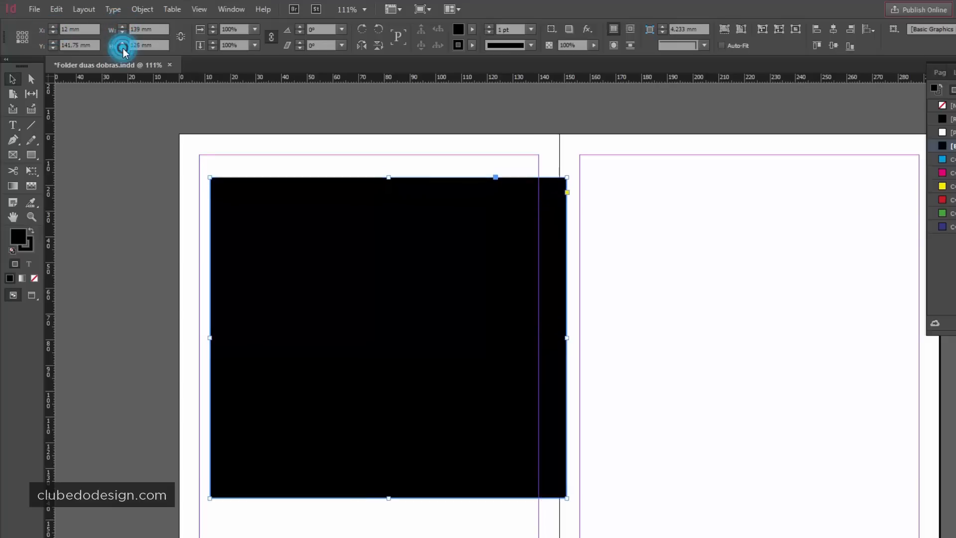
{"action": "left_click", "coordinate": [122, 47]}
{"action": "left_click", "coordinate": [122, 47]}
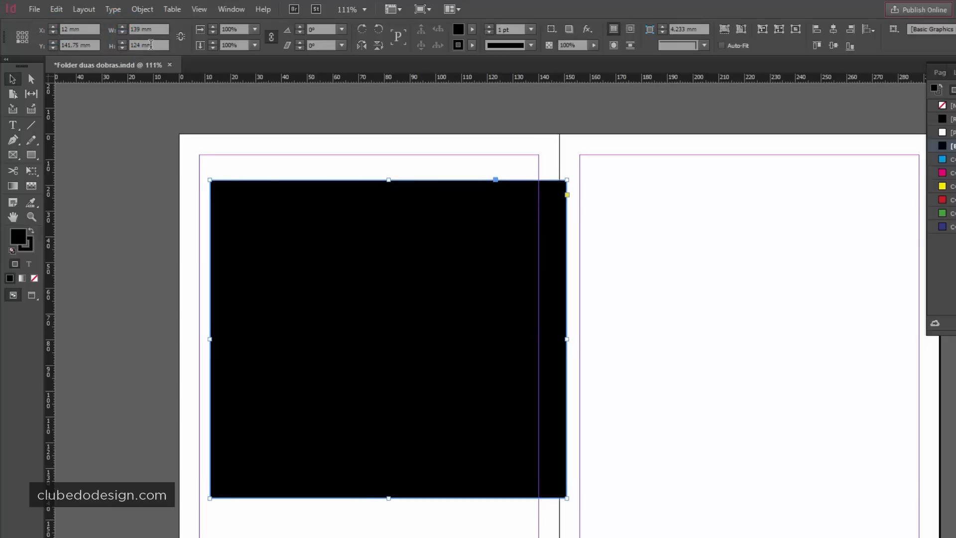
Set the black rectangle's reference point to its centre and bring its height to 121 mm
{"action": "left_click", "coordinate": [22, 37]}
{"action": "left_click", "coordinate": [120, 43]}
{"action": "left_click", "coordinate": [120, 43]}
{"action": "left_click", "coordinate": [121, 43]}
{"action": "left_click", "coordinate": [119, 42]}
{"action": "left_click", "coordinate": [119, 42]}
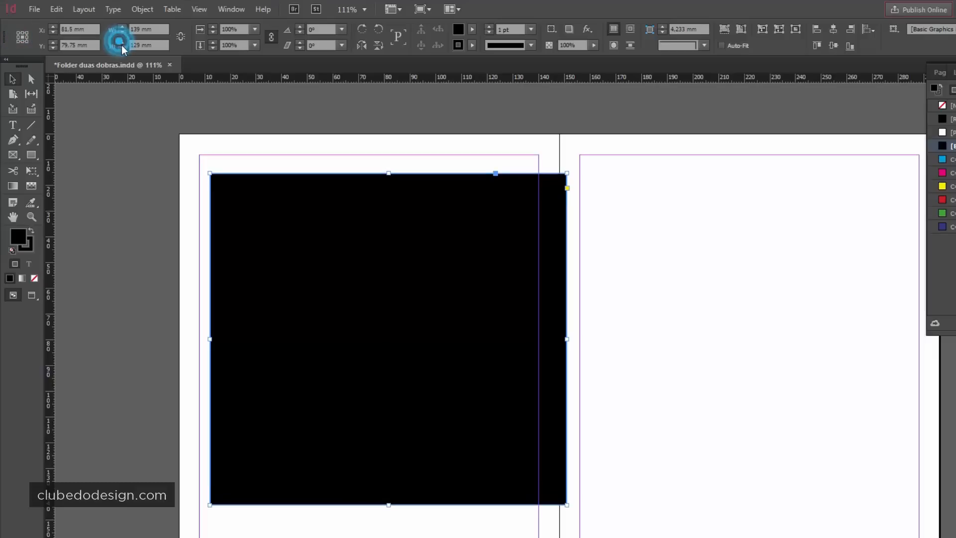
{"action": "left_click", "coordinate": [120, 42]}
{"action": "left_click", "coordinate": [122, 48]}
{"action": "left_click", "coordinate": [122, 49]}
{"action": "double_click", "coordinate": [122, 48]}
{"action": "double_click", "coordinate": [123, 48]}
{"action": "left_click", "coordinate": [122, 48]}
{"action": "left_click", "coordinate": [122, 49]}
{"action": "left_click", "coordinate": [122, 49]}
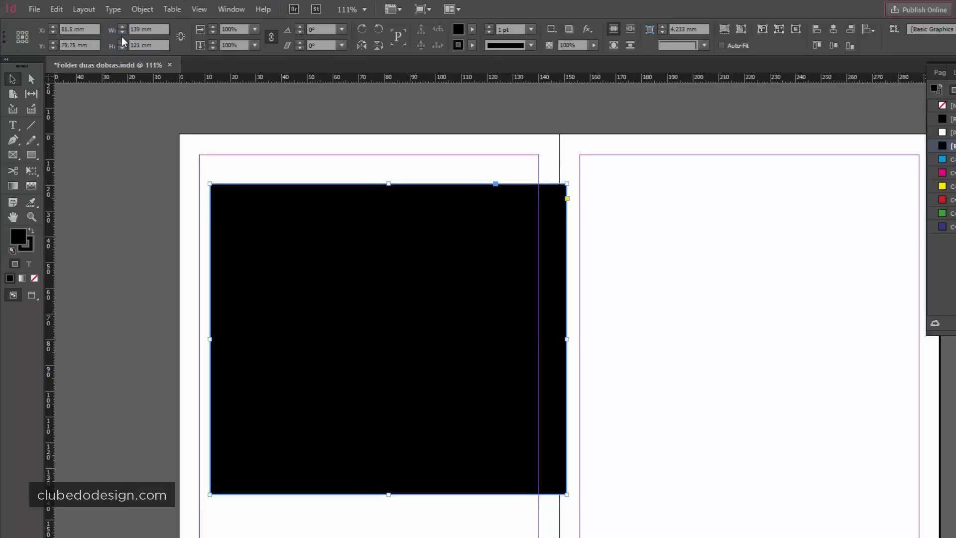
Increase the black rectangle's width to 145 mm, growing evenly from its centre
{"action": "left_click", "coordinate": [122, 27]}
{"action": "left_click", "coordinate": [122, 27]}
{"action": "left_click", "coordinate": [122, 27]}
{"action": "left_click", "coordinate": [122, 27]}
{"action": "left_click", "coordinate": [122, 27]}
{"action": "left_click", "coordinate": [122, 27]}
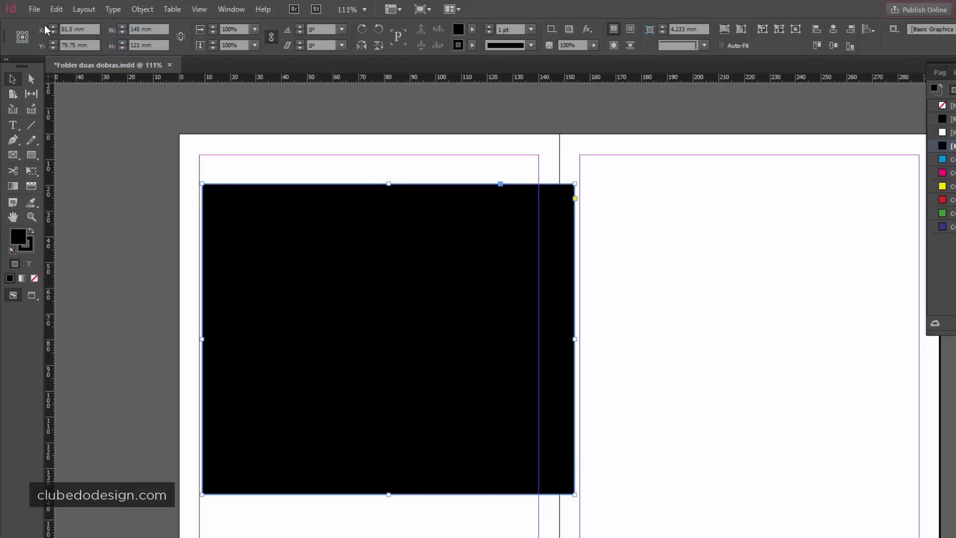
Set the black rectangle's reference point to its top-right corner and increase its width to 151 mm
{"action": "left_click", "coordinate": [28, 32]}
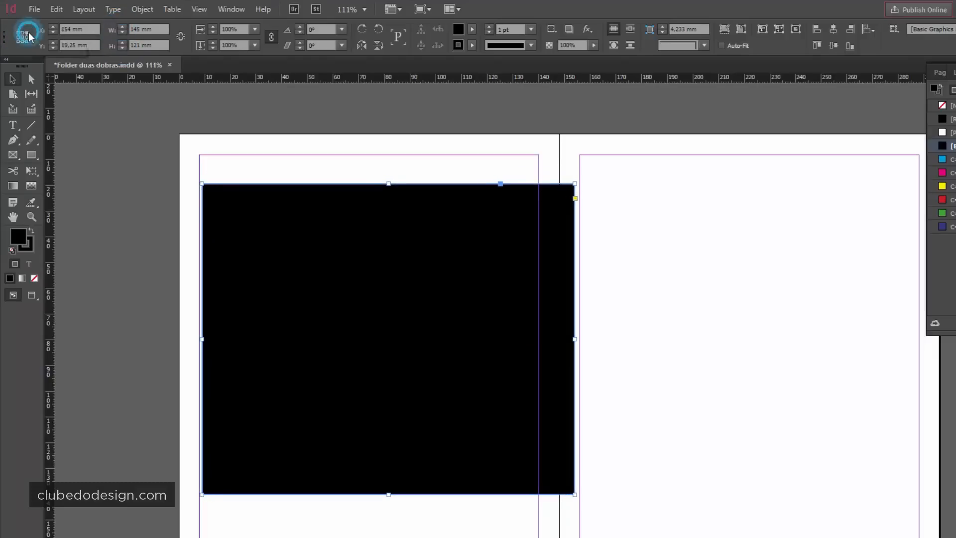
{"action": "left_click", "coordinate": [122, 27]}
{"action": "left_click", "coordinate": [122, 27]}
{"action": "left_click", "coordinate": [122, 27]}
{"action": "left_click", "coordinate": [122, 26]}
{"action": "left_click", "coordinate": [122, 27]}
{"action": "left_click", "coordinate": [122, 27]}
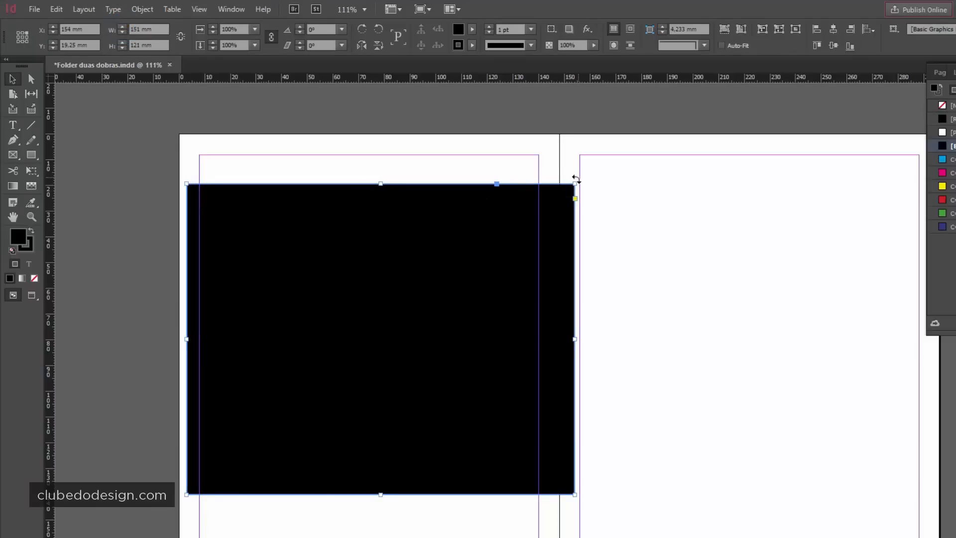
Increase the black rectangle's height to 127 mm from the top-right reference point
{"action": "left_click", "coordinate": [122, 43]}
{"action": "left_click", "coordinate": [122, 43]}
{"action": "left_click", "coordinate": [122, 43]}
{"action": "left_click", "coordinate": [122, 43]}
{"action": "left_click", "coordinate": [122, 43]}
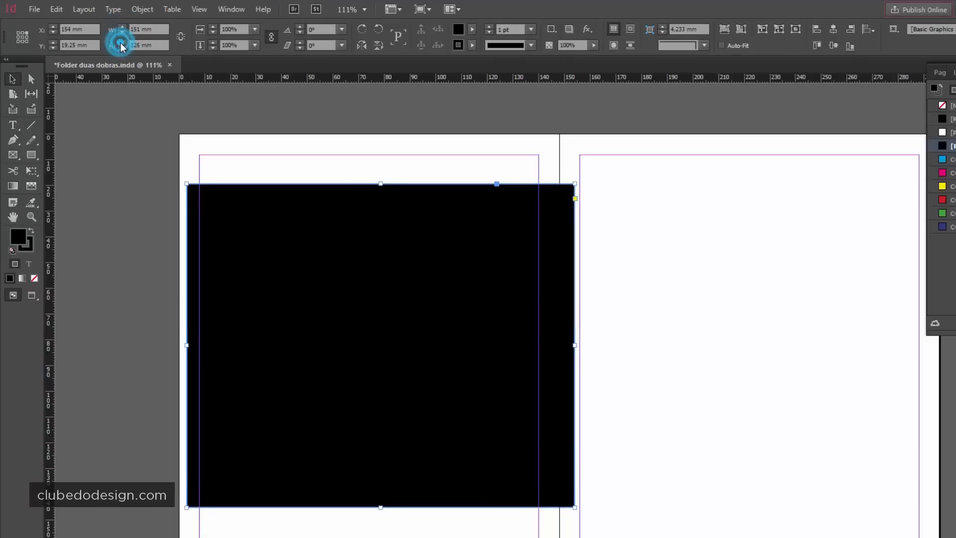
{"action": "left_click", "coordinate": [122, 42]}
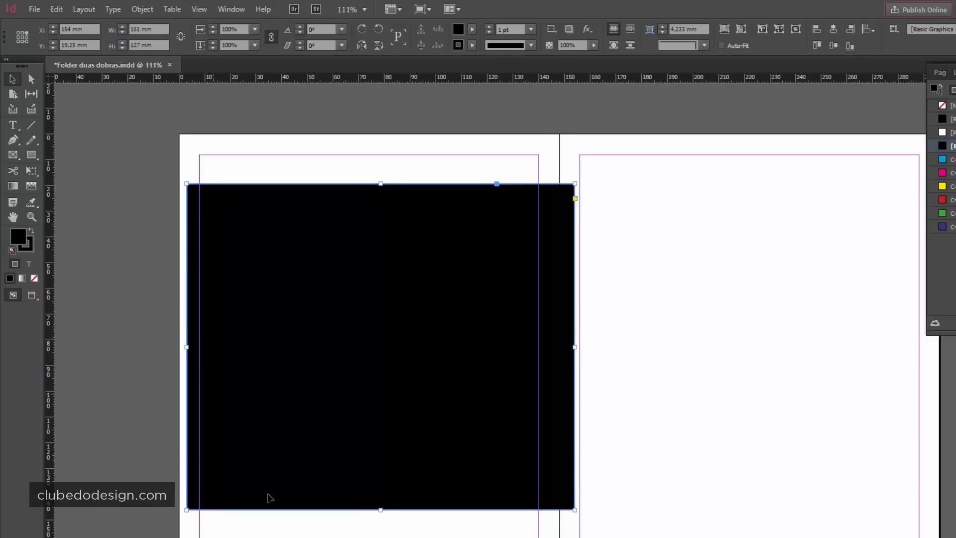
Resize the black rectangle to 50 × 50 mm and move it inside the left page's margins
{"action": "double_click", "coordinate": [149, 30]}
{"action": "type", "text": "50"}
{"action": "key", "text": "Tab"}
{"action": "type", "text": "50"}
{"action": "key", "text": "Return"}
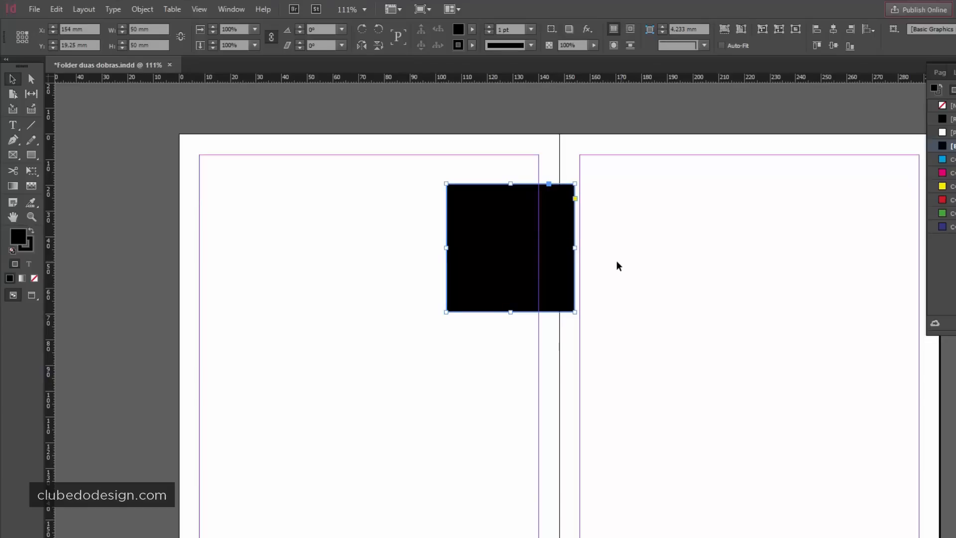
{"action": "left_click_drag", "start_coordinate": [512, 247], "coordinate": [383, 276]}
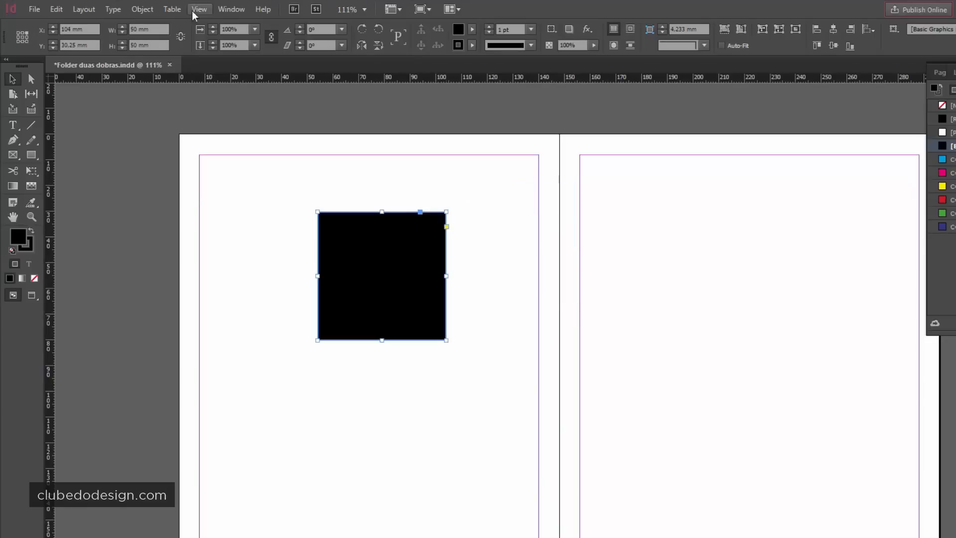
Constrain the black square's width and height proportions and resize it to 56 × 56 mm
{"action": "left_click", "coordinate": [180, 36]}
{"action": "left_click", "coordinate": [123, 25]}
{"action": "left_click", "coordinate": [122, 26]}
{"action": "left_click", "coordinate": [122, 26]}
{"action": "left_click", "coordinate": [122, 26]}
{"action": "left_click", "coordinate": [123, 25]}
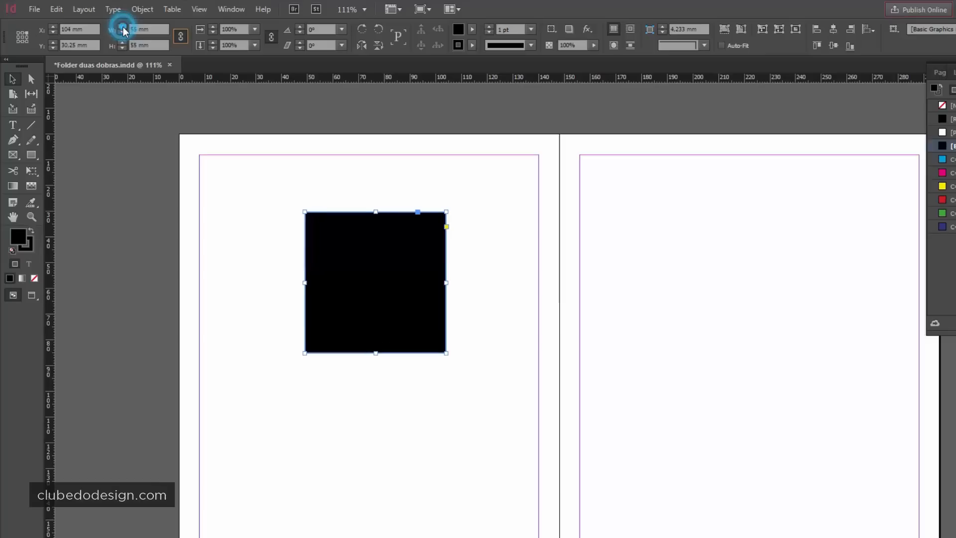
{"action": "left_click", "coordinate": [122, 26]}
{"action": "left_click", "coordinate": [123, 26]}
{"action": "left_click", "coordinate": [122, 26]}
{"action": "left_click", "coordinate": [123, 26]}
{"action": "left_click", "coordinate": [122, 26]}
{"action": "double_click", "coordinate": [123, 32]}
{"action": "left_click", "coordinate": [123, 32]}
{"action": "left_click", "coordinate": [122, 32]}
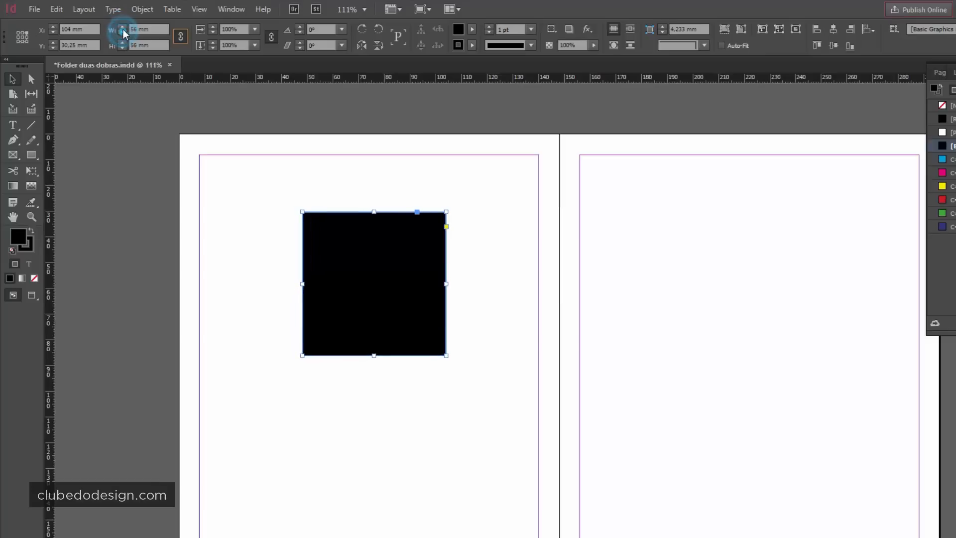
Enlarge the black square proportionally to 72 × 72 mm through its width
{"action": "double_click", "coordinate": [123, 26]}
{"action": "double_click", "coordinate": [123, 26]}
{"action": "triple_click", "coordinate": [123, 26]}
{"action": "double_click", "coordinate": [122, 26]}
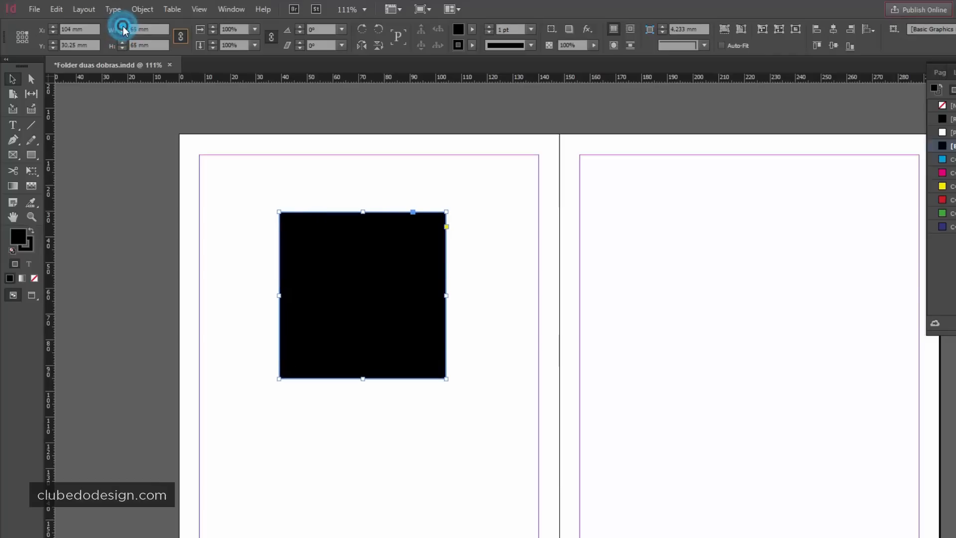
{"action": "left_click", "coordinate": [123, 26]}
{"action": "left_click", "coordinate": [122, 26]}
{"action": "left_click", "coordinate": [122, 26]}
{"action": "left_click", "coordinate": [122, 26]}
{"action": "left_click", "coordinate": [122, 26]}
{"action": "left_click", "coordinate": [122, 26]}
{"action": "left_click", "coordinate": [122, 26]}
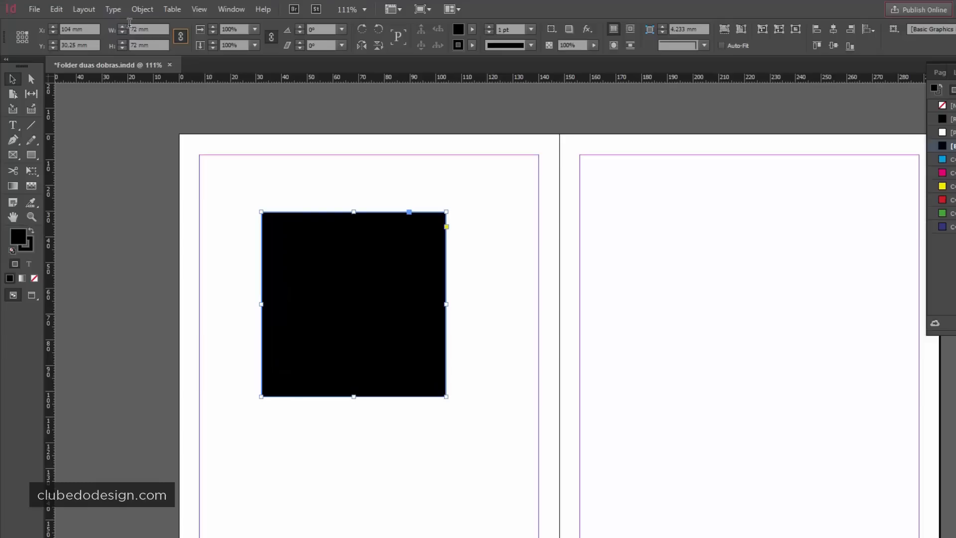
Adjust the black square proportionally through both width and height, ending at 79 × 79 mm
{"action": "left_click", "coordinate": [123, 25]}
{"action": "left_click", "coordinate": [122, 26]}
{"action": "left_click", "coordinate": [122, 26]}
{"action": "left_click", "coordinate": [123, 26]}
{"action": "left_click", "coordinate": [122, 41]}
{"action": "left_click", "coordinate": [122, 42]}
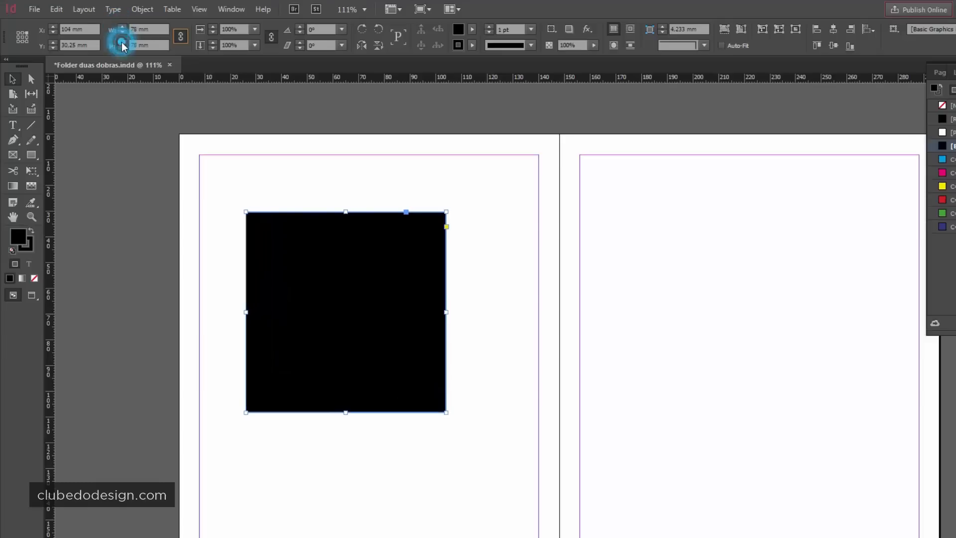
{"action": "left_click", "coordinate": [123, 42]}
{"action": "left_click", "coordinate": [122, 42]}
{"action": "left_click", "coordinate": [122, 26]}
{"action": "left_click", "coordinate": [123, 48]}
{"action": "left_click", "coordinate": [123, 48]}
{"action": "left_click", "coordinate": [123, 49]}
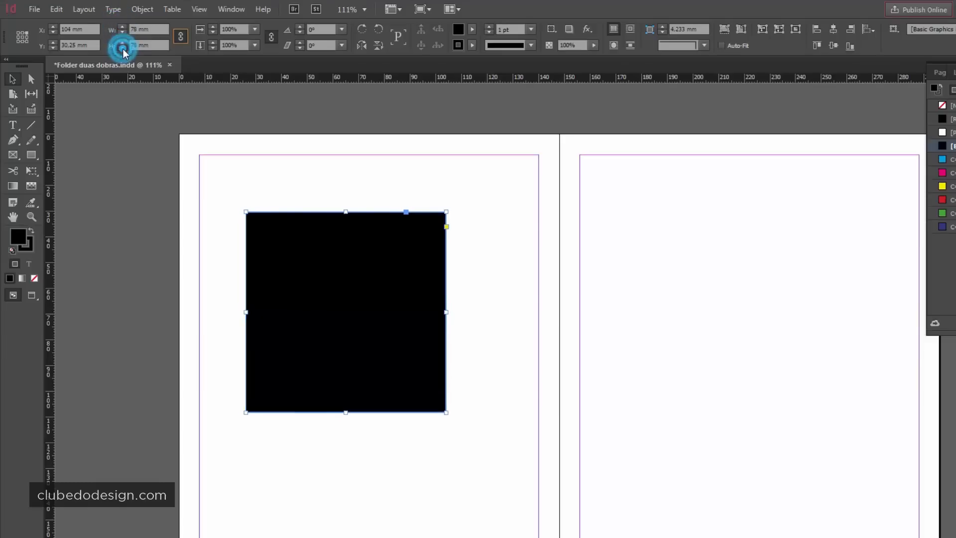
{"action": "left_click", "coordinate": [122, 48]}
{"action": "left_click", "coordinate": [122, 48]}
{"action": "left_click", "coordinate": [122, 43]}
{"action": "left_click", "coordinate": [122, 43]}
{"action": "left_click", "coordinate": [123, 43]}
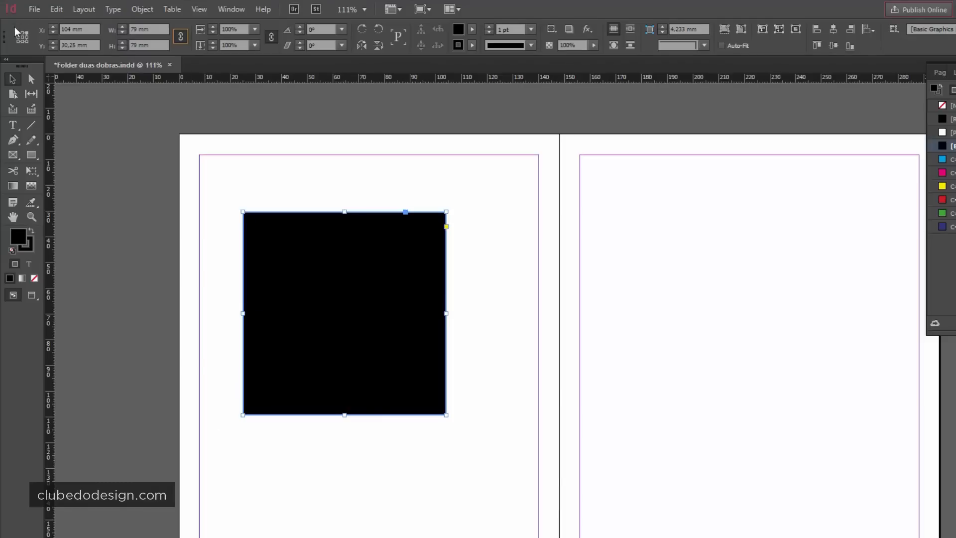
Set the black square's reference point to its centre and resize it proportionally to 80 × 80 mm
{"action": "left_click", "coordinate": [23, 37]}
{"action": "left_click", "coordinate": [123, 26]}
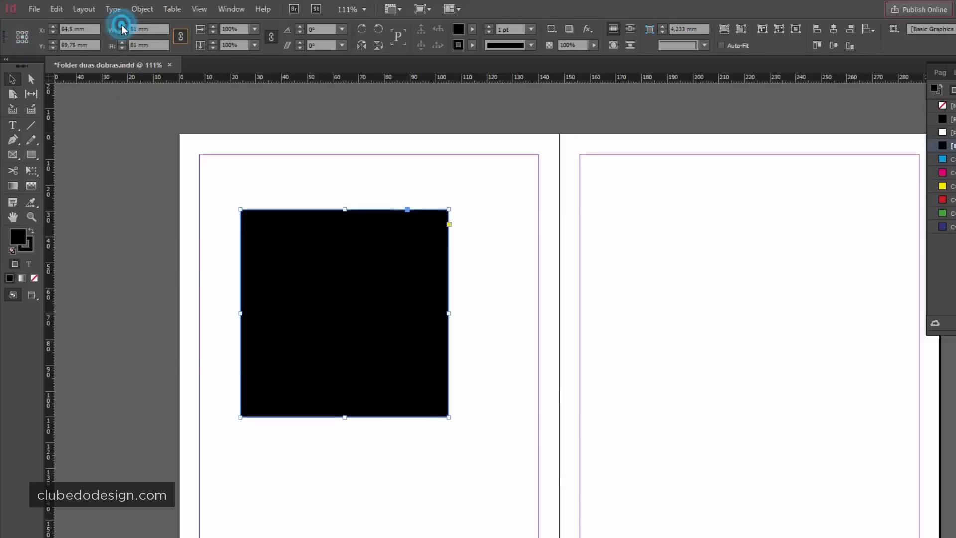
{"action": "left_click", "coordinate": [122, 26]}
{"action": "left_click", "coordinate": [123, 26]}
{"action": "left_click", "coordinate": [122, 32]}
{"action": "left_click", "coordinate": [122, 32]}
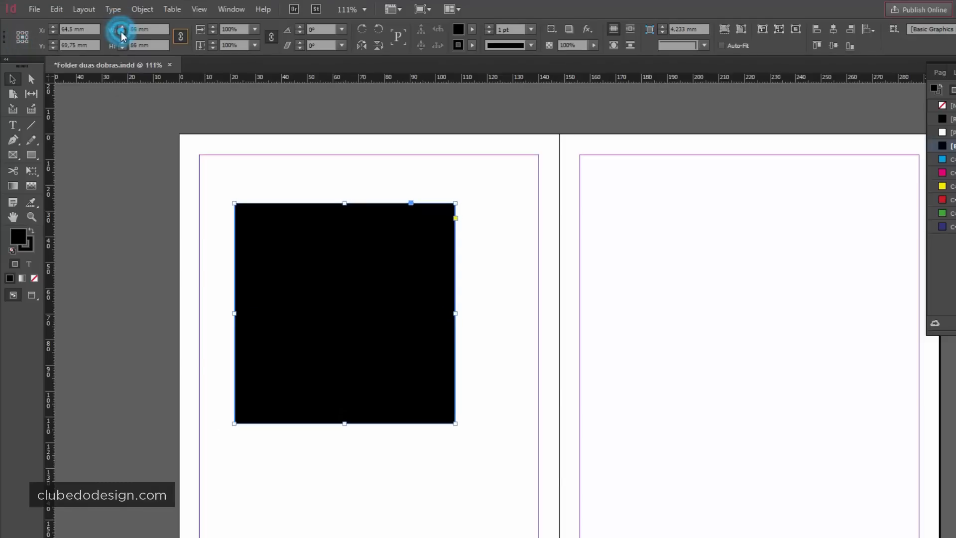
{"action": "left_click", "coordinate": [123, 32]}
{"action": "left_click", "coordinate": [123, 32]}
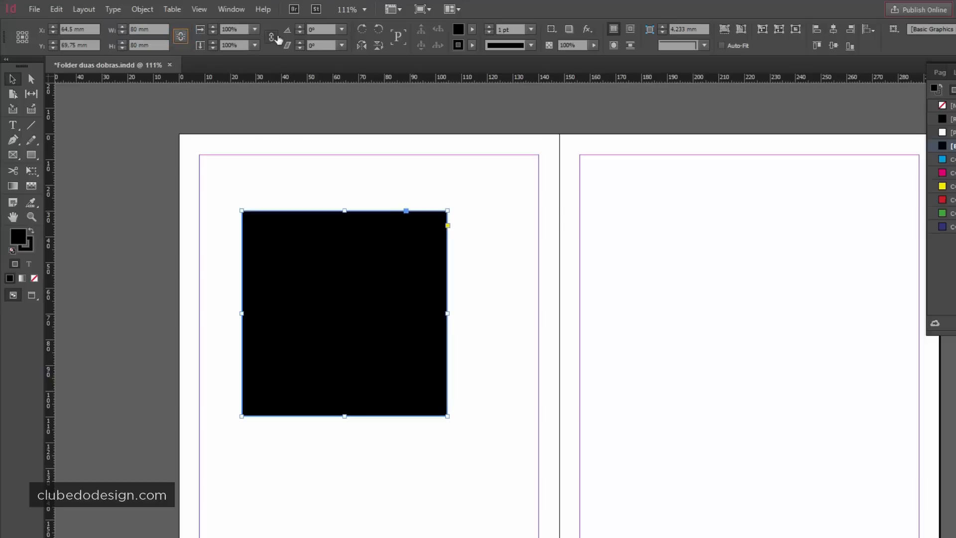
Scale the black square down to 50% and back up to 80 × 80 mm using its scale percentage
{"action": "left_click", "coordinate": [241, 28]}
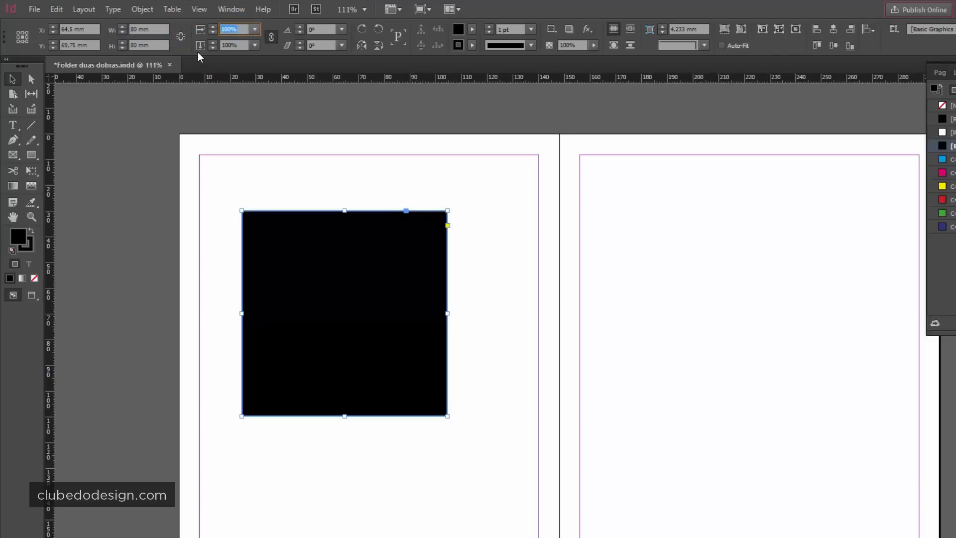
{"action": "type", "text": "50"}
{"action": "key", "text": "Return"}
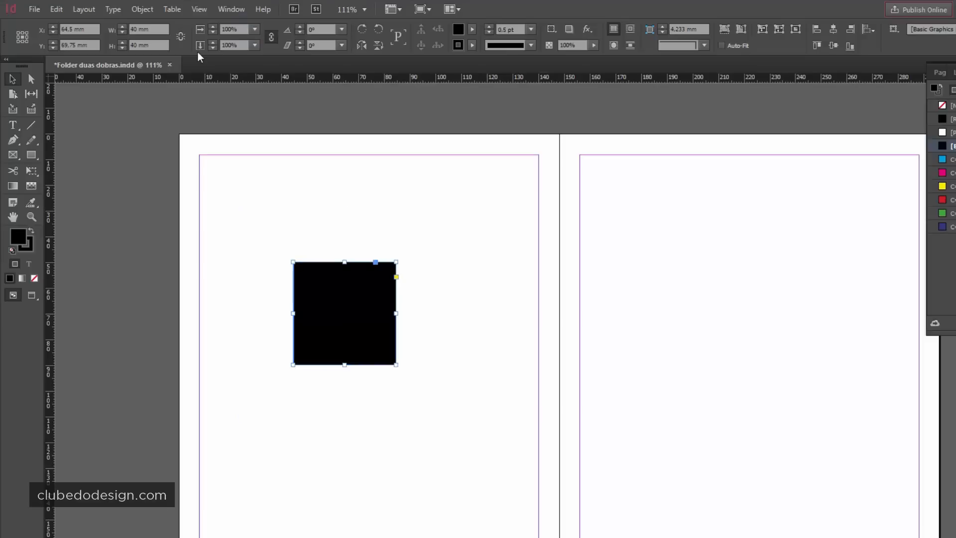
{"action": "left_click", "coordinate": [236, 29]}
{"action": "type", "text": "00"}
{"action": "key", "text": "Return"}
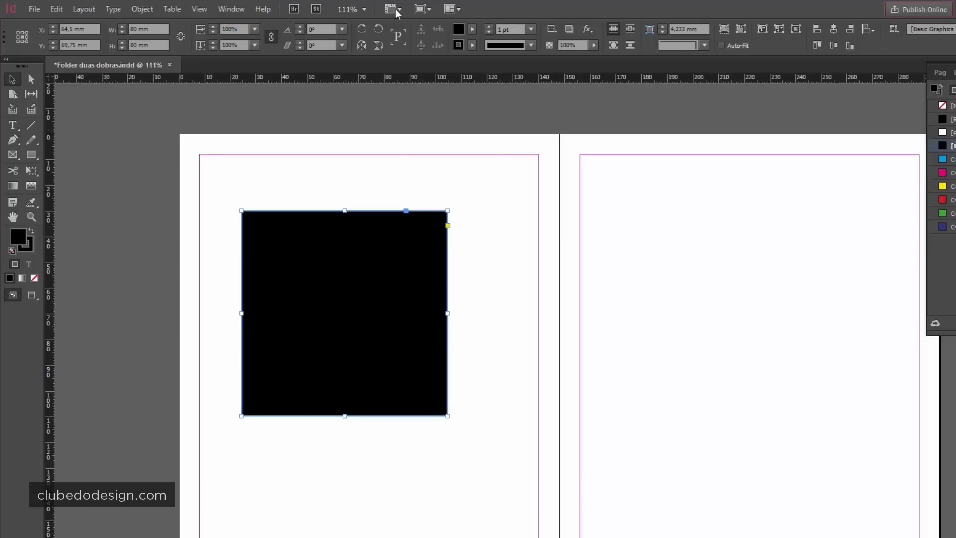
Rotate the black square by 4° in one-degree increments and return its rotation angle to 0°
{"action": "left_click", "coordinate": [299, 26]}
{"action": "left_click", "coordinate": [299, 26]}
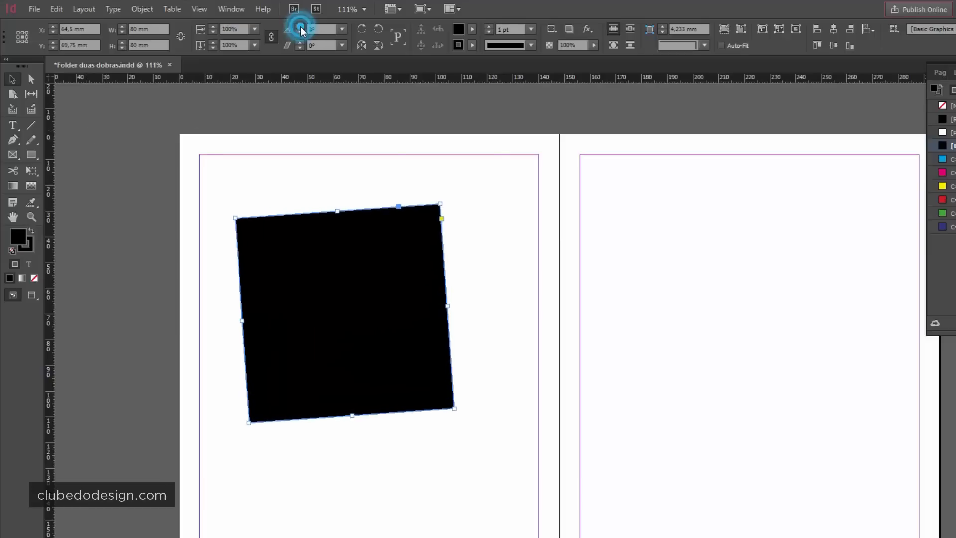
{"action": "left_click", "coordinate": [299, 27]}
{"action": "left_click", "coordinate": [300, 27]}
{"action": "left_click", "coordinate": [300, 32]}
{"action": "left_click", "coordinate": [299, 32]}
{"action": "left_click", "coordinate": [299, 32]}
{"action": "left_click", "coordinate": [299, 32]}
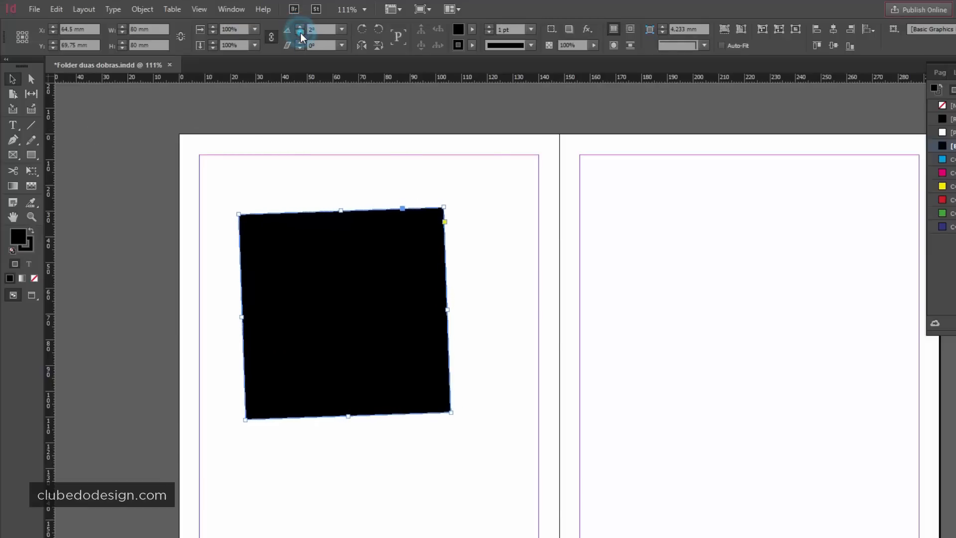
{"action": "left_click", "coordinate": [300, 32]}
{"action": "left_click", "coordinate": [300, 32]}
Shear the black square by 5° in one-degree increments and return its shear angle to 0°
{"action": "left_click", "coordinate": [300, 42]}
{"action": "left_click", "coordinate": [300, 42]}
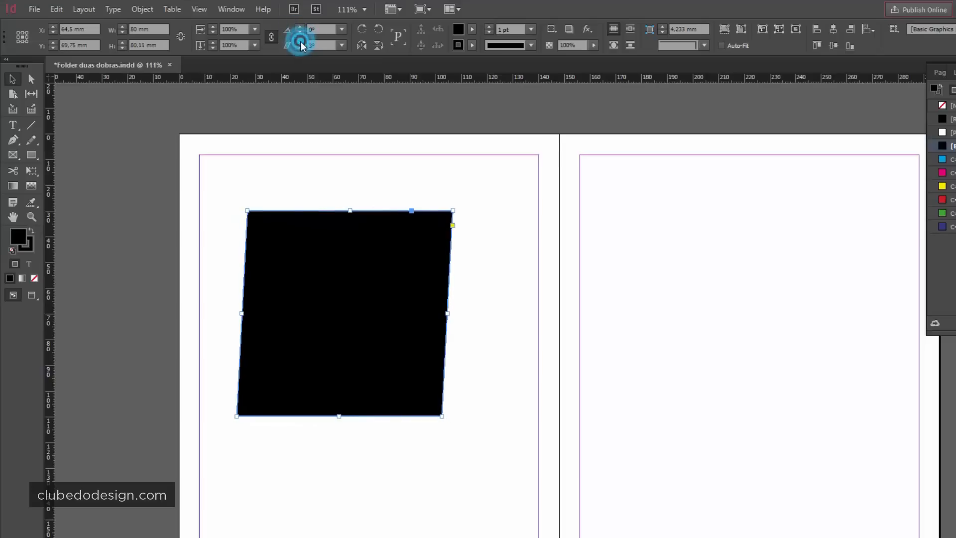
{"action": "left_click", "coordinate": [299, 42]}
{"action": "left_click", "coordinate": [300, 42]}
{"action": "left_click", "coordinate": [300, 42]}
{"action": "left_click", "coordinate": [299, 49]}
{"action": "left_click", "coordinate": [299, 49]}
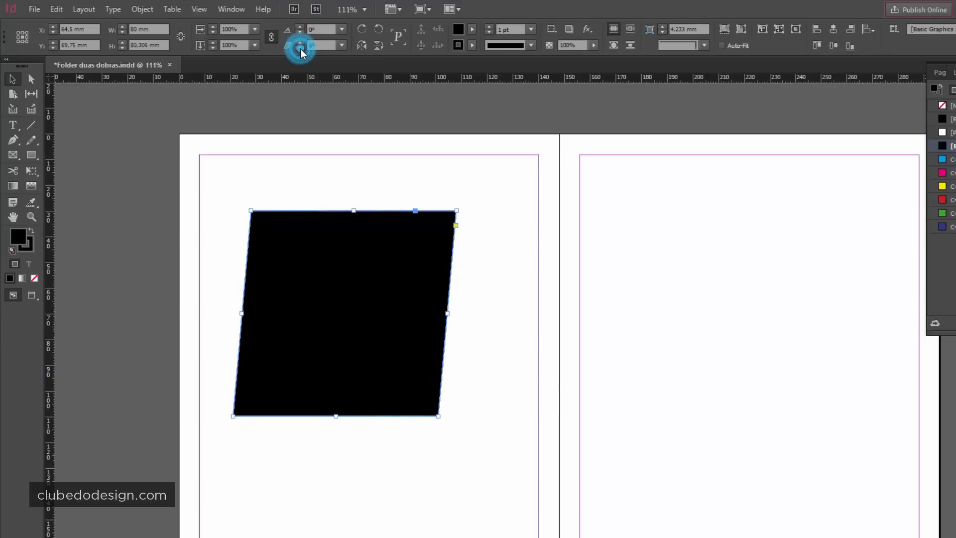
{"action": "left_click", "coordinate": [300, 49]}
{"action": "left_click", "coordinate": [300, 49]}
{"action": "left_click", "coordinate": [300, 48]}
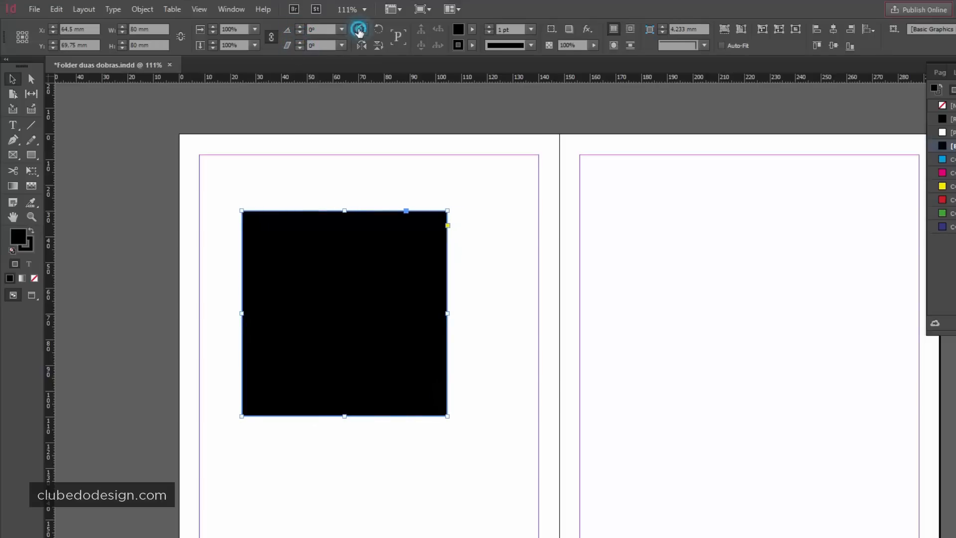
Turn the black square in 90° increments and lower its upper edge to make it 51.75 mm high
{"action": "left_click", "coordinate": [382, 33]}
{"action": "left_click", "coordinate": [381, 32]}
{"action": "left_click_drag", "start_coordinate": [344, 210], "coordinate": [345, 284]}
Rotate the black rectangle a full turn counterclockwise in 90° increments and flip it horizontally twice
{"action": "left_click", "coordinate": [377, 30]}
{"action": "left_click", "coordinate": [377, 31]}
{"action": "left_click", "coordinate": [376, 30]}
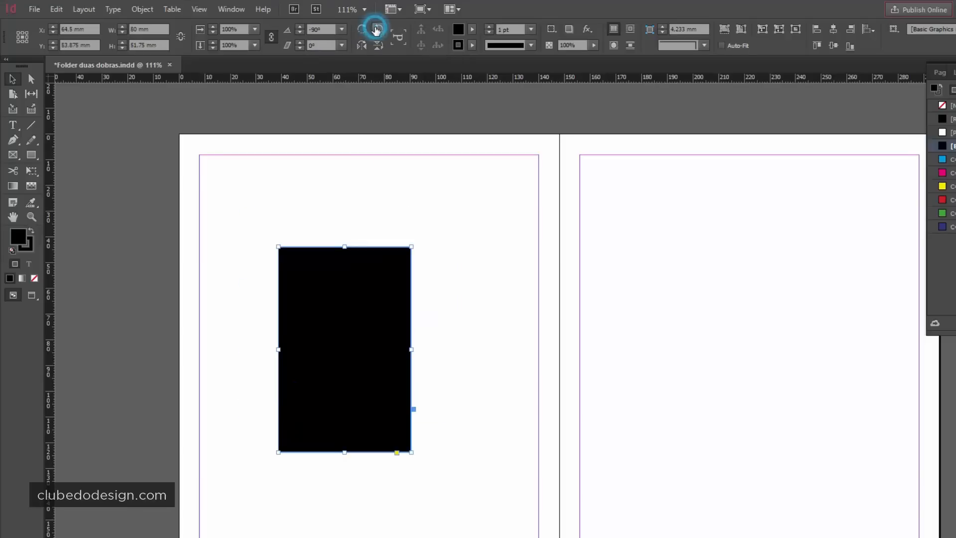
{"action": "left_click", "coordinate": [376, 31]}
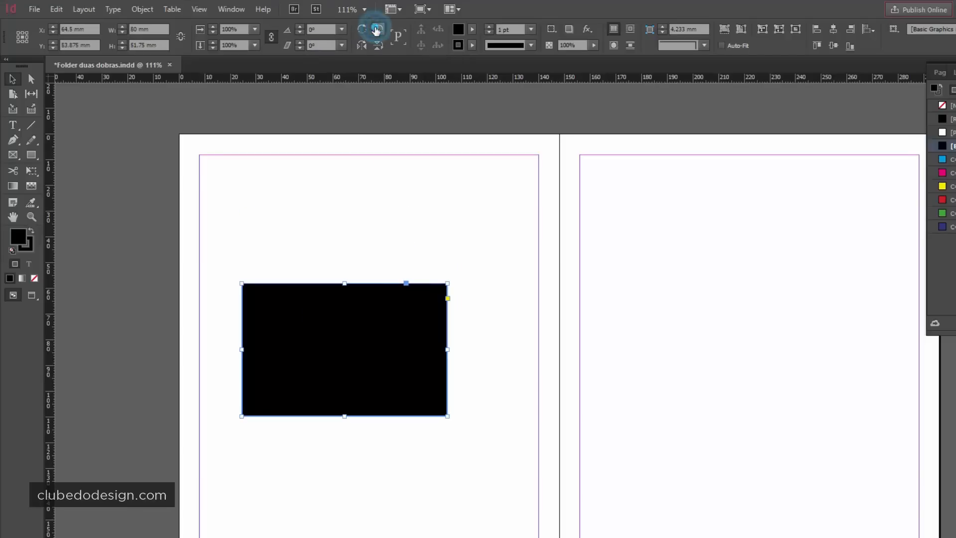
{"action": "left_click", "coordinate": [362, 46]}
{"action": "left_click", "coordinate": [363, 47]}
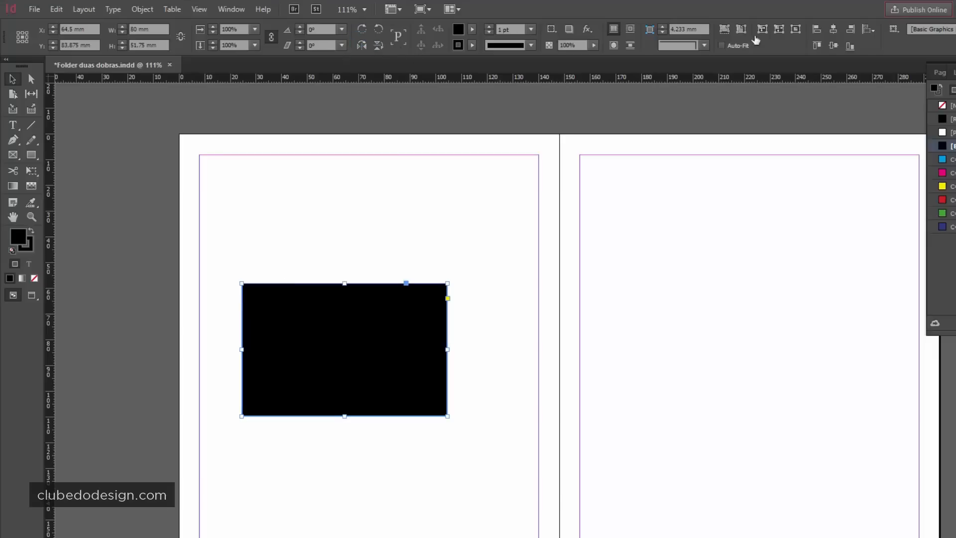
Move the black rectangle around the left page by hand and delete it
{"action": "left_click", "coordinate": [428, 239]}
{"action": "left_click_drag", "start_coordinate": [354, 313], "coordinate": [391, 337]}
{"action": "left_click", "coordinate": [410, 245]}
{"action": "left_click", "coordinate": [629, 431]}
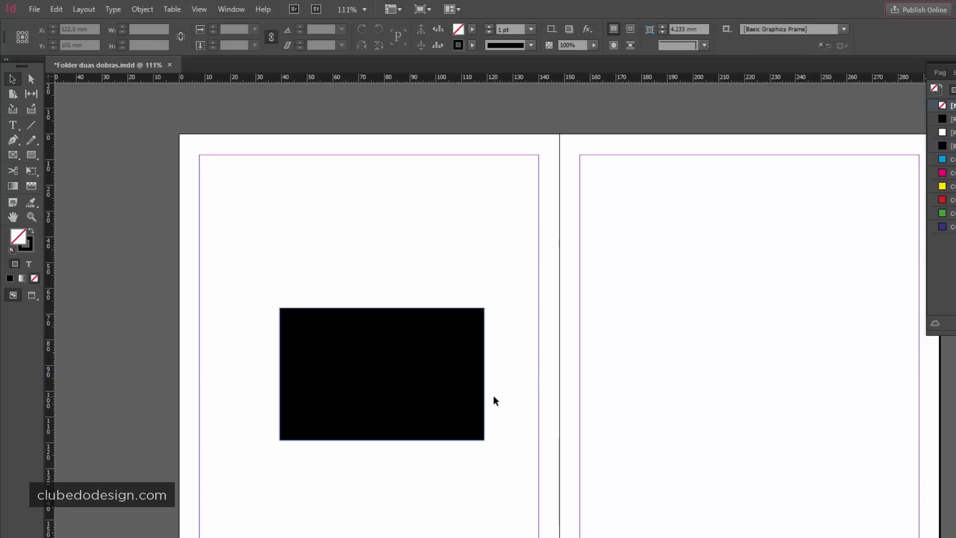
{"action": "left_click_drag", "start_coordinate": [433, 373], "coordinate": [380, 244]}
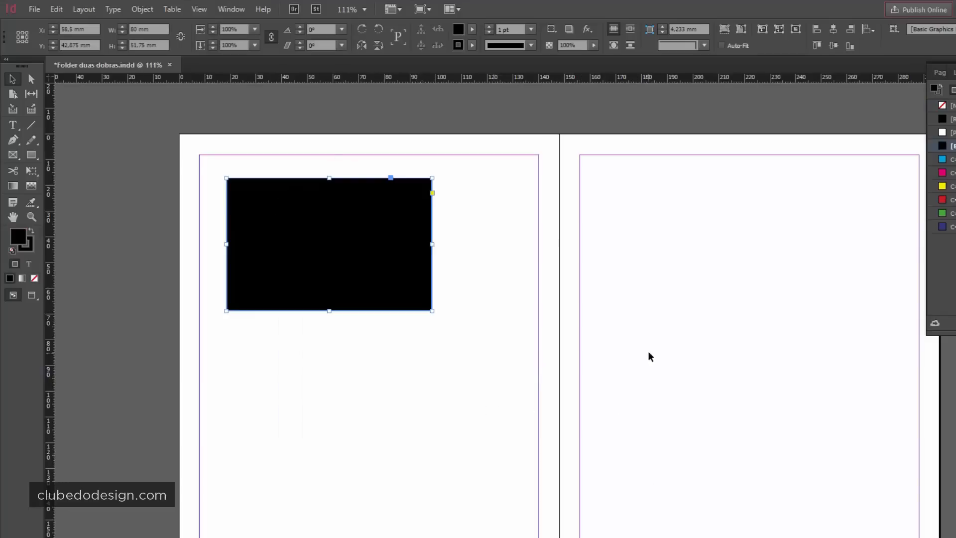
{"action": "left_click", "coordinate": [365, 248]}
{"action": "key", "text": "Delete"}
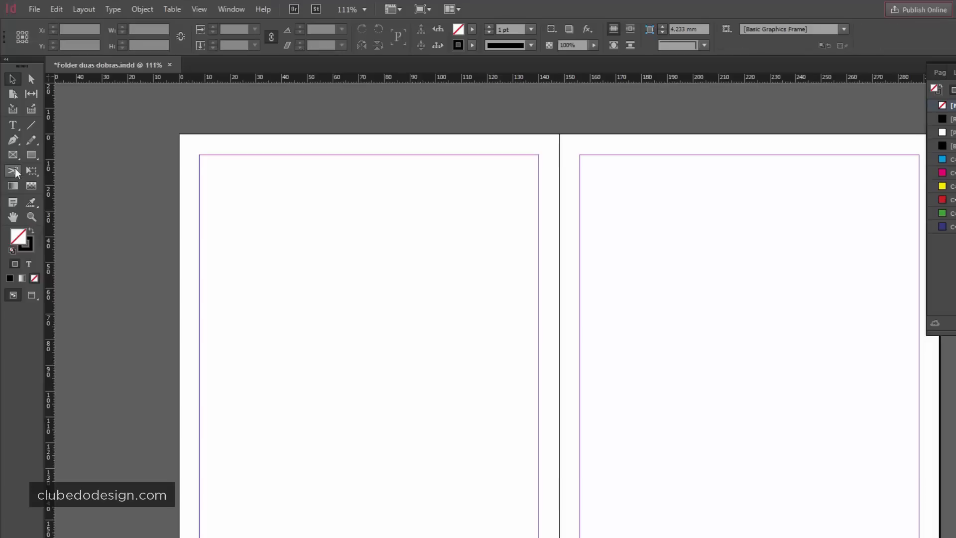
Draw two overlapping unfilled circles on the left page with the Ellipse tool, the smaller one above the larger
{"action": "left_click_drag", "start_coordinate": [29, 156], "coordinate": [77, 169]}
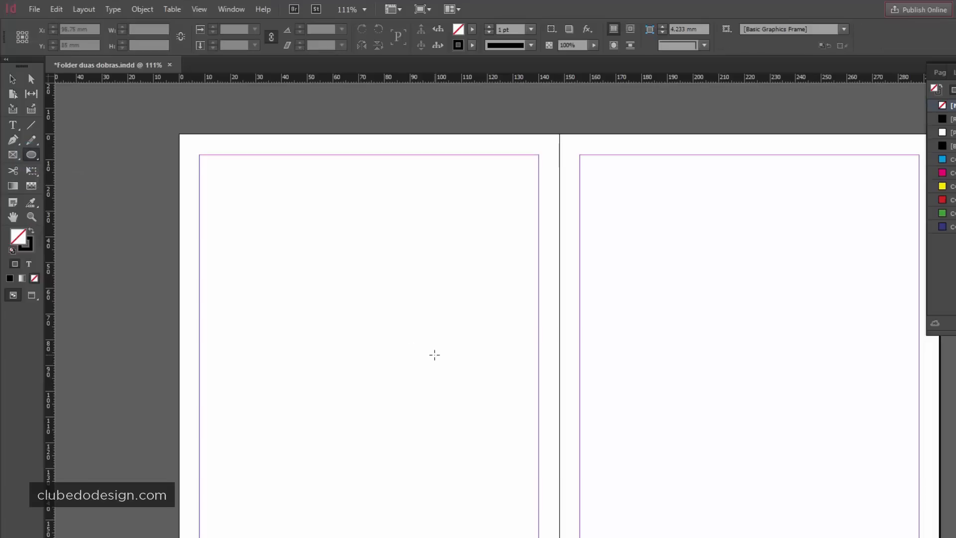
{"action": "mouse_move", "coordinate": [434, 354]}
{"action": "left_mouse_down"}
{"action": "mouse_move", "coordinate": [590, 320]}
{"action": "mouse_move", "coordinate": [626, 271]}
{"action": "left_mouse_up"}
{"action": "left_click_drag", "start_coordinate": [342, 211], "coordinate": [454, 328]}
{"action": "left_click", "coordinate": [745, 280]}
{"action": "left_click", "coordinate": [631, 334]}
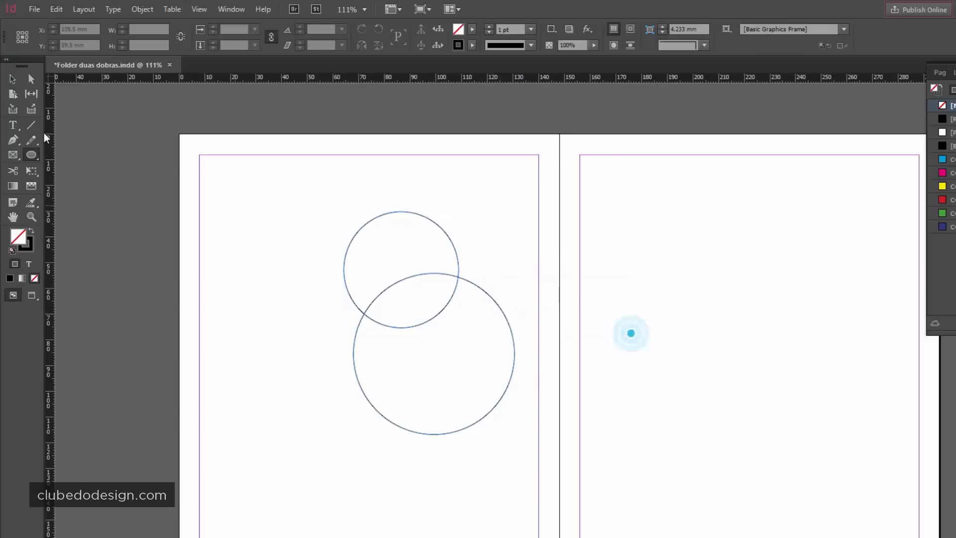
Select both overlapping circles on the left page and delete them
{"action": "left_click", "coordinate": [13, 78]}
{"action": "left_click", "coordinate": [226, 194]}
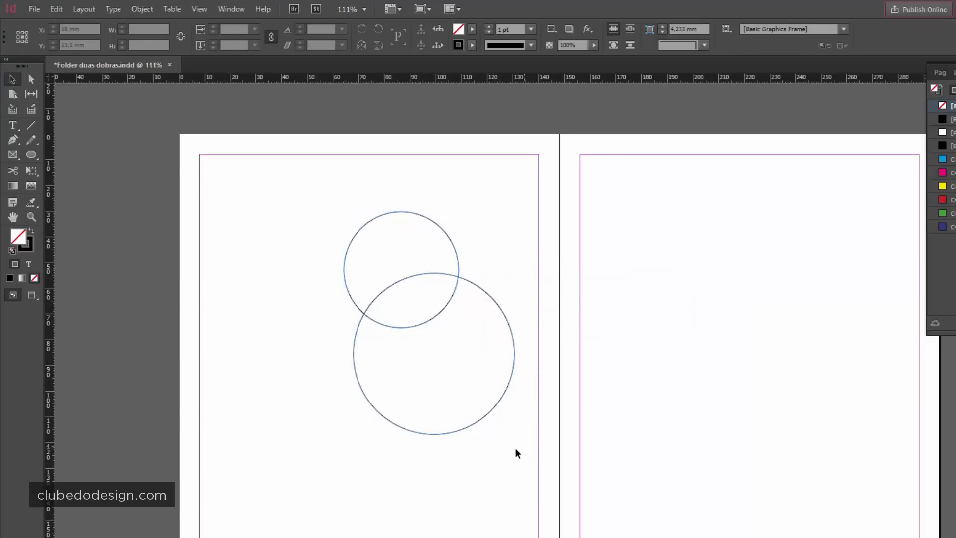
{"action": "left_click_drag", "start_coordinate": [515, 448], "coordinate": [511, 448]}
{"action": "key", "text": "Delete"}
{"action": "left_click", "coordinate": [526, 436]}
Go to the spread with the black-and-white city skyline photo
{"action": "left_click_drag", "start_coordinate": [733, 473], "coordinate": [707, 426]}
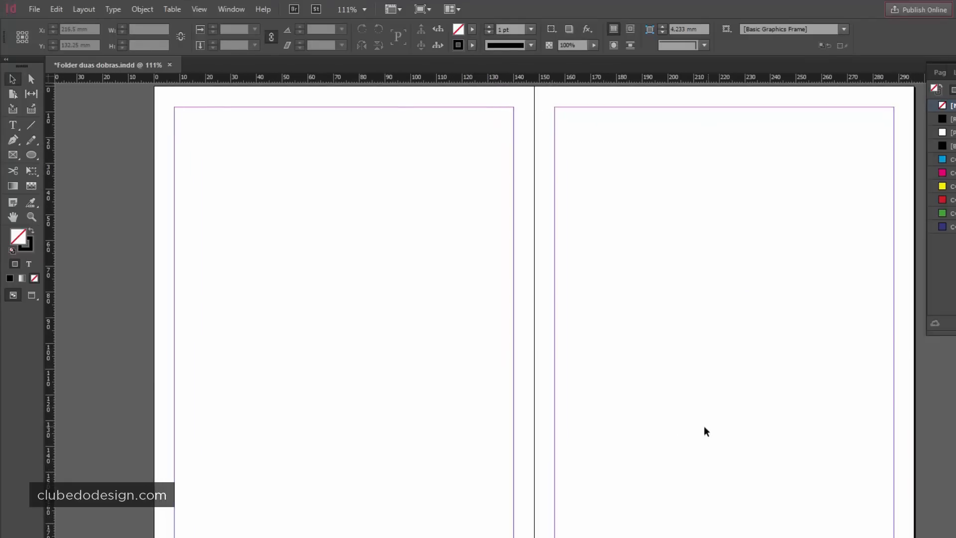
{"action": "left_click", "coordinate": [710, 384]}
{"action": "scroll", "coordinate": [713, 498], "scroll_direction": "down", "scroll_amount": 5}
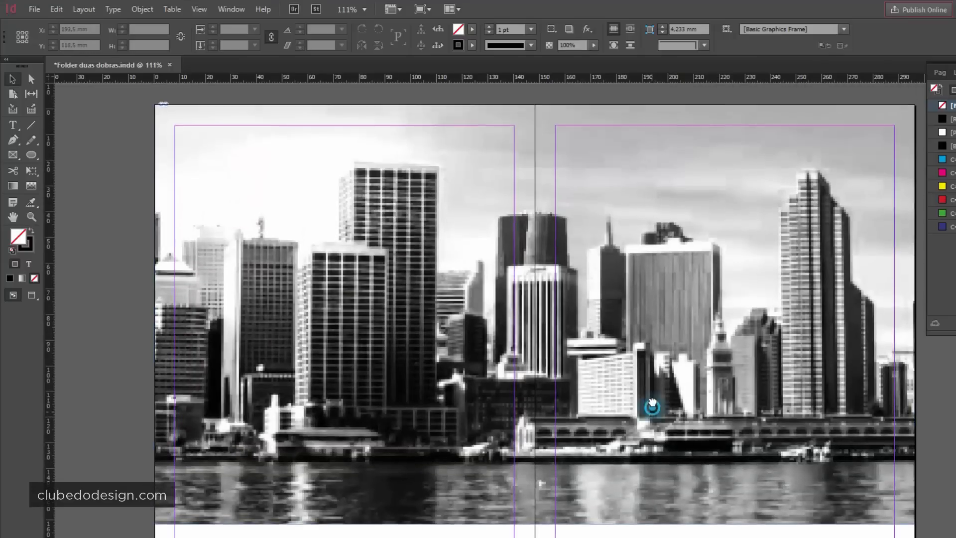
{"action": "scroll", "coordinate": [651, 404], "scroll_direction": "down", "scroll_amount": 1}
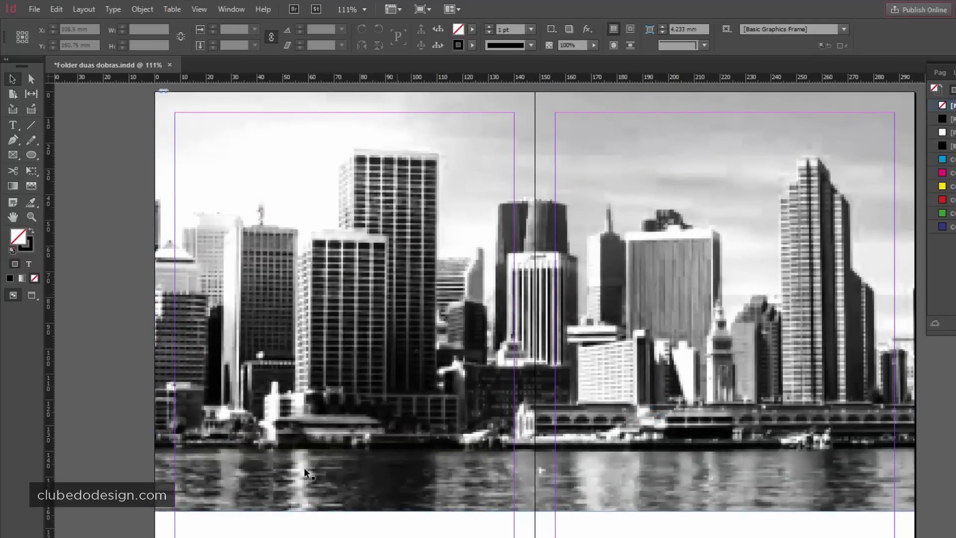